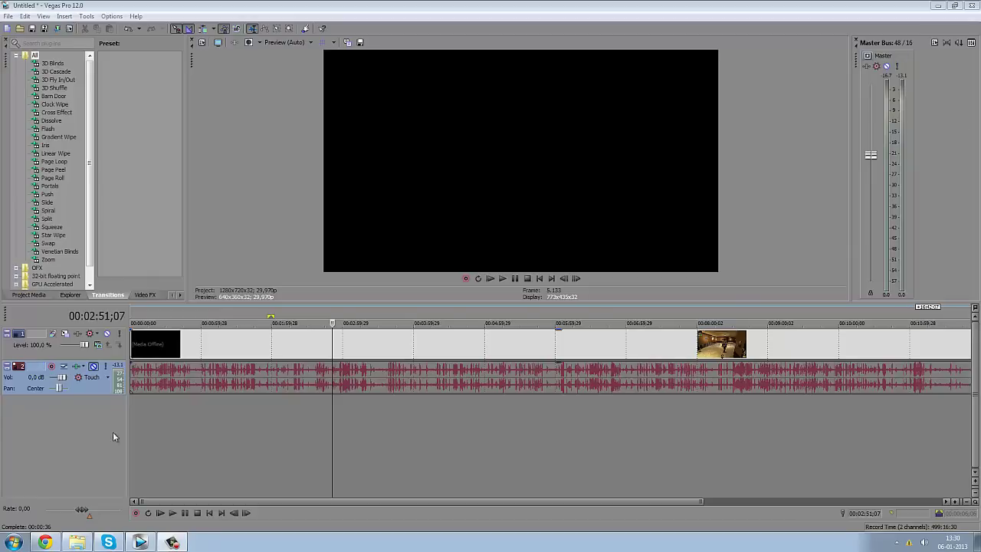
Place the edit cursor at 00:02:52;29 in the gameplay footage.
{"action": "left_click", "coordinate": [334, 391]}
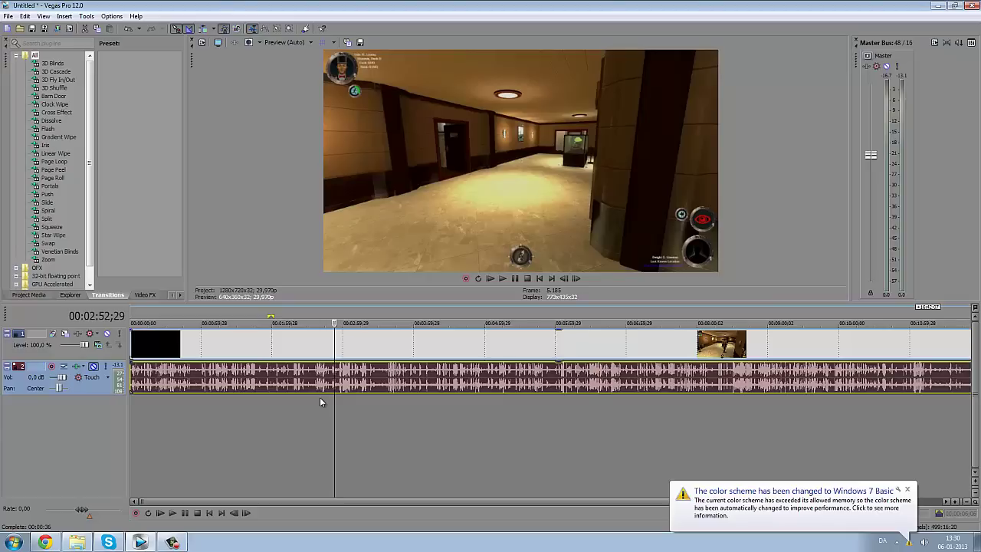
Split the gameplay clip at 00:02:49;15 and 00:03:29.
{"action": "scroll", "coordinate": [519, 406], "scroll_direction": "up", "scroll_amount": 3}
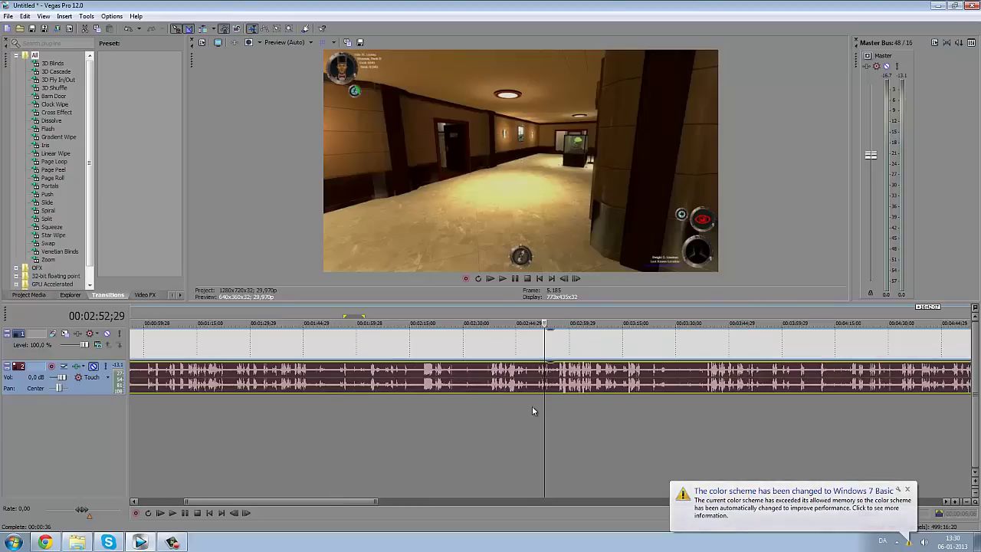
{"action": "left_click", "coordinate": [532, 405]}
{"action": "scroll", "coordinate": [532, 407], "scroll_direction": "down", "scroll_amount": 4}
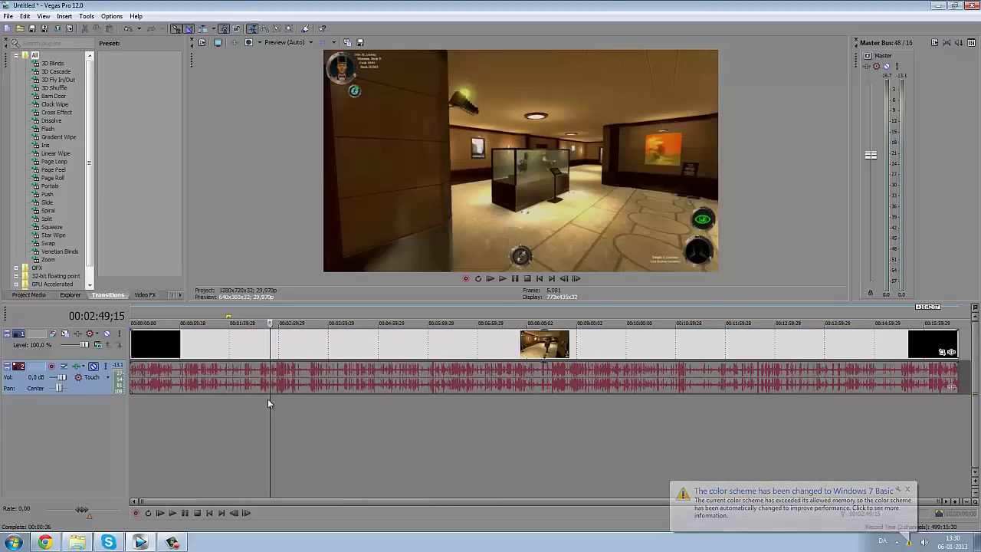
{"action": "scroll", "coordinate": [360, 394], "scroll_direction": "up", "scroll_amount": 3}
{"action": "scroll", "coordinate": [314, 400], "scroll_direction": "down", "scroll_amount": 4}
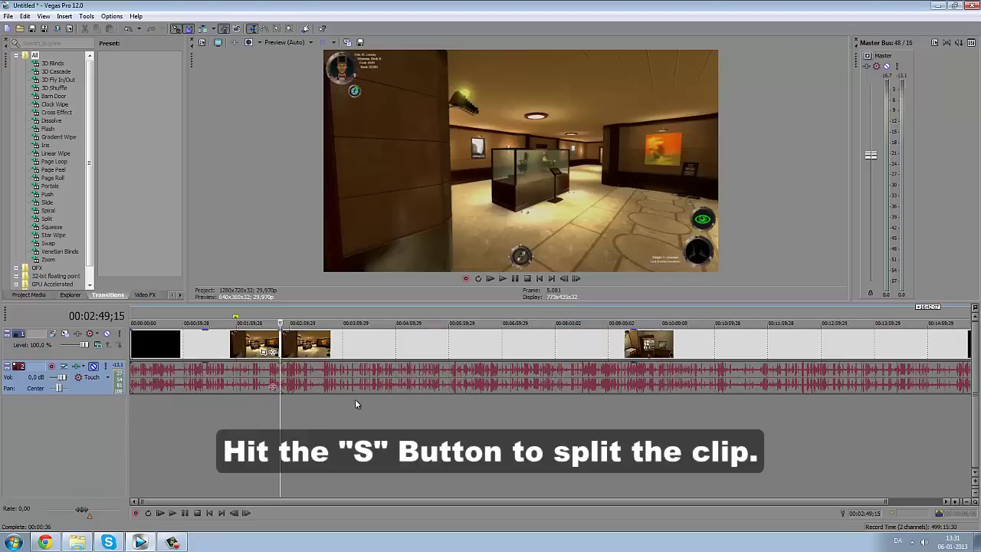
{"action": "left_click", "coordinate": [316, 402]}
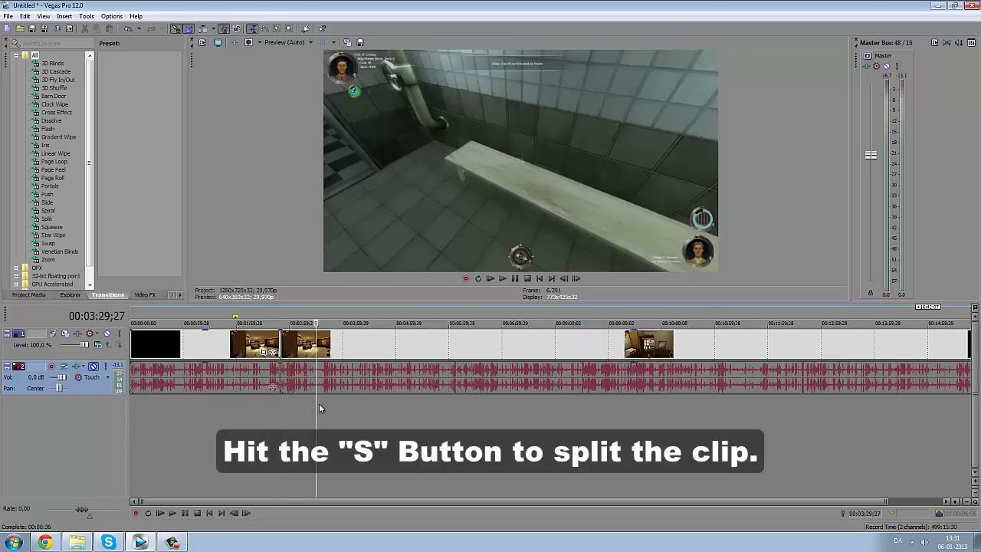
{"action": "key", "text": "s"}
Select the cut-out middle section of gameplay between the two splits.
{"action": "left_click", "coordinate": [297, 348]}
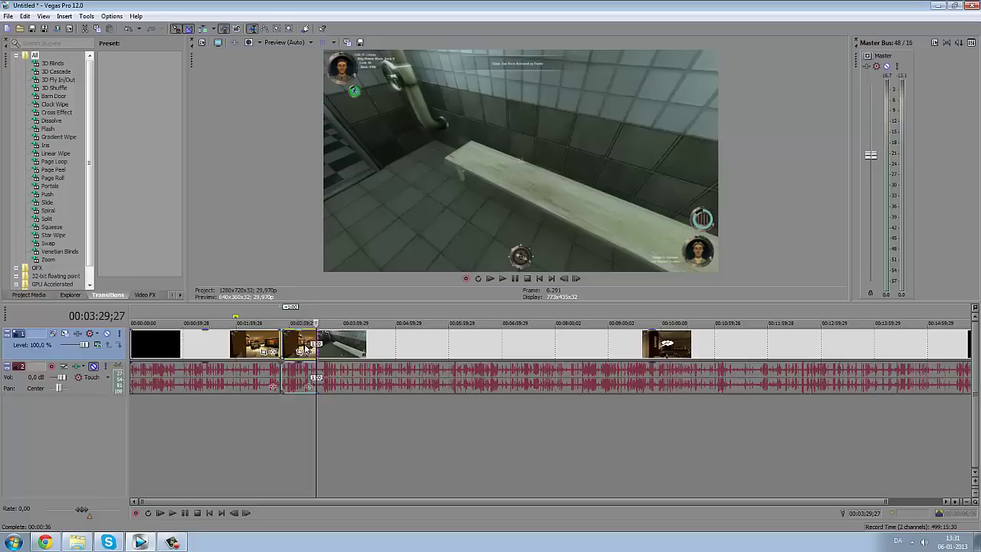
{"action": "mouse_move", "coordinate": [297, 352]}
{"action": "left_mouse_down"}
{"action": "mouse_move", "coordinate": [311, 352]}
{"action": "mouse_move", "coordinate": [268, 352]}
{"action": "mouse_move", "coordinate": [303, 352]}
{"action": "mouse_move", "coordinate": [292, 353]}
{"action": "left_mouse_up"}
{"action": "left_click", "coordinate": [292, 352]}
{"action": "scroll", "coordinate": [292, 352], "scroll_direction": "up", "scroll_amount": 5}
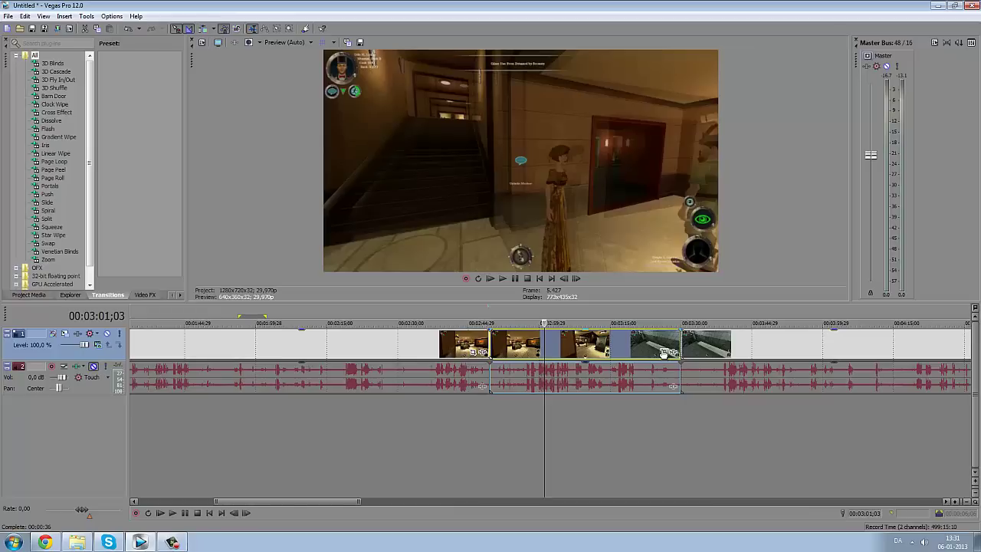
Open Event Pan/Crop for the cut section and preview several moments in it.
{"action": "left_click", "coordinate": [479, 352]}
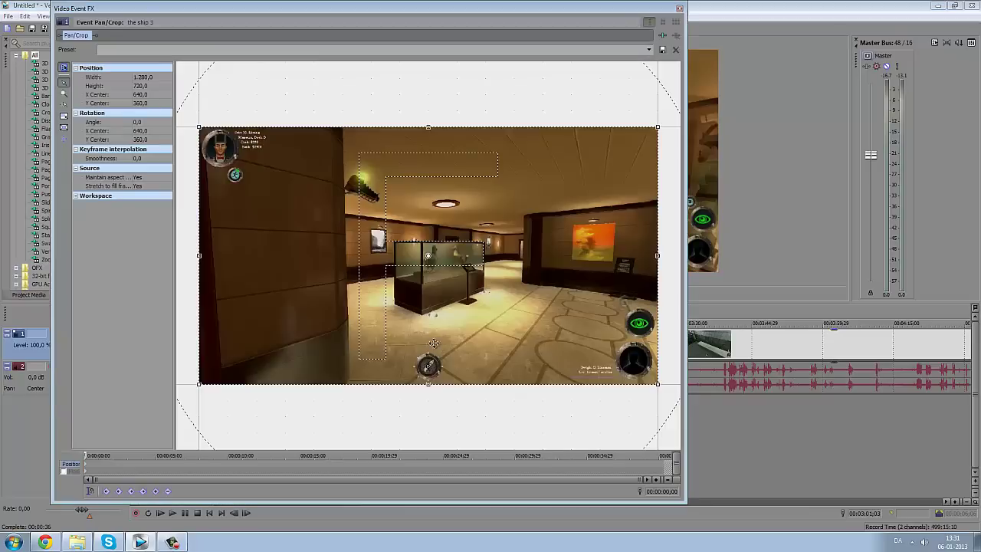
{"action": "scroll", "coordinate": [391, 178], "scroll_direction": "down", "scroll_amount": 2}
{"action": "left_click_drag", "start_coordinate": [511, 16], "coordinate": [305, 132]}
{"action": "left_click", "coordinate": [630, 426]}
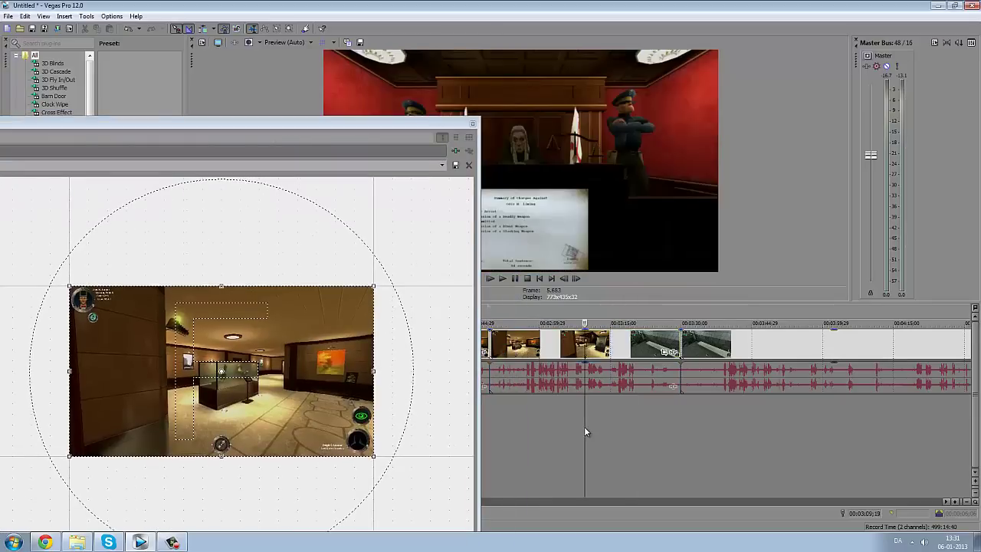
{"action": "left_click", "coordinate": [584, 426]}
{"action": "left_click", "coordinate": [519, 425]}
{"action": "left_click", "coordinate": [606, 417]}
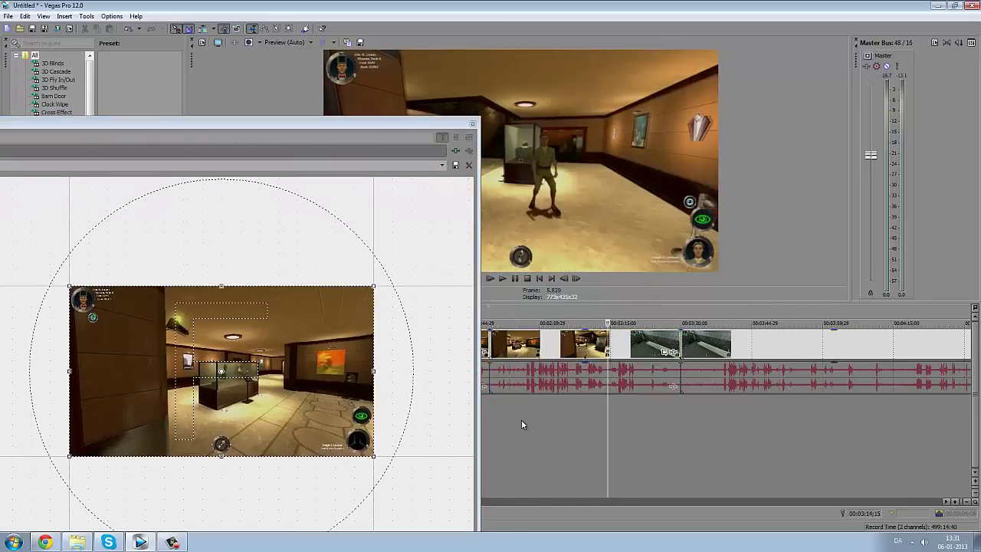
{"action": "left_click", "coordinate": [509, 421]}
{"action": "left_click", "coordinate": [589, 408]}
{"action": "left_click", "coordinate": [504, 375]}
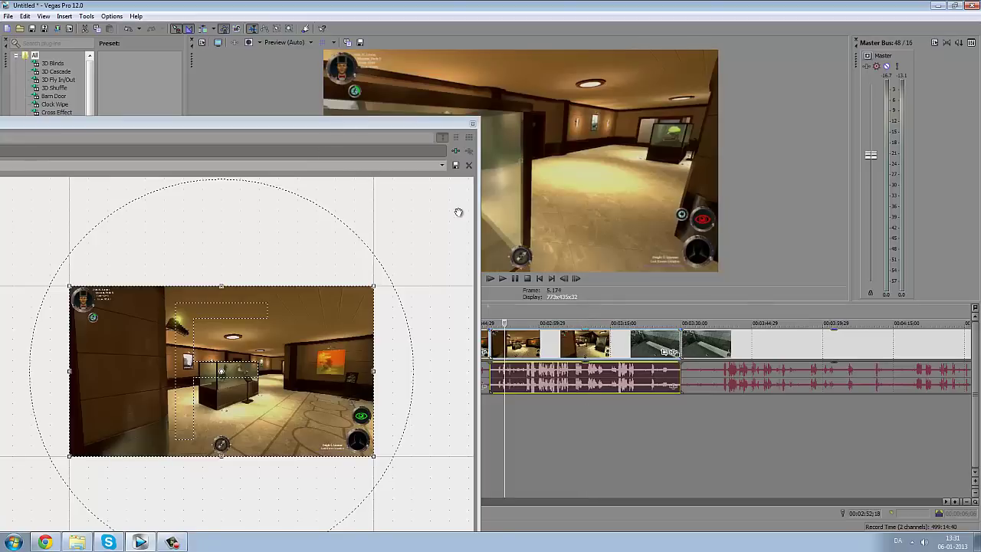
{"action": "left_click_drag", "start_coordinate": [267, 132], "coordinate": [451, 24]}
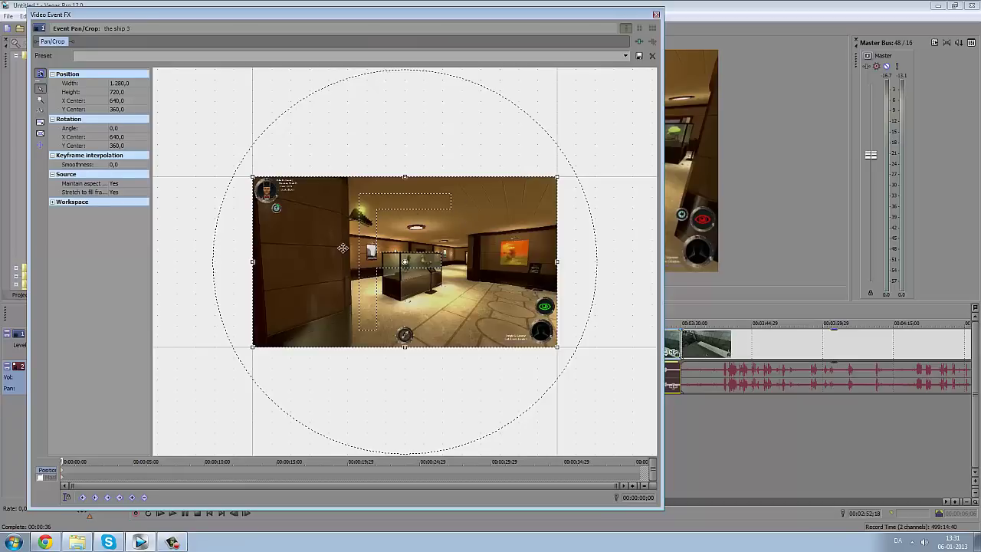
At 00:00:17;28, shrink the crop frame onto the bottom-right HUD icons.
{"action": "left_click_drag", "start_coordinate": [62, 460], "coordinate": [319, 456]}
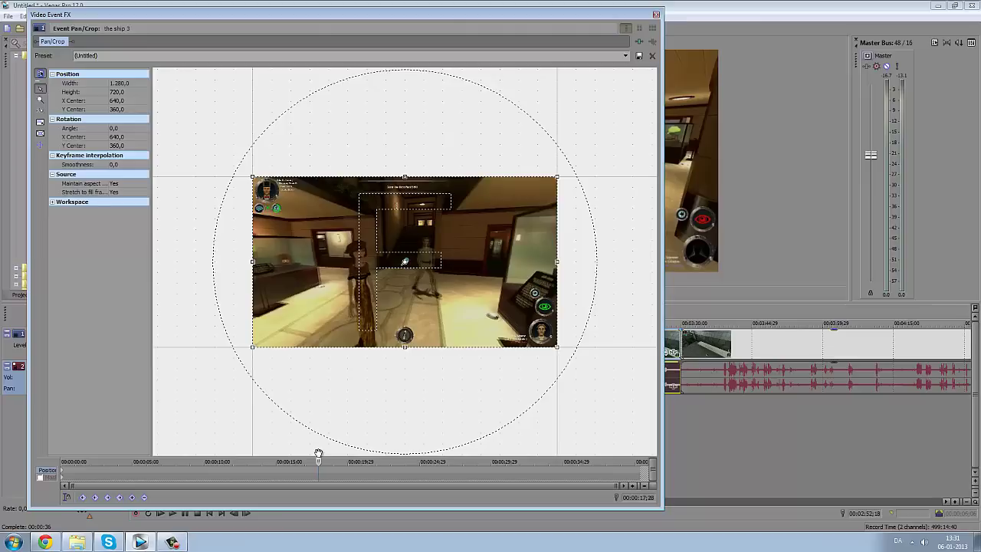
{"action": "left_click_drag", "start_coordinate": [252, 176], "coordinate": [498, 312]}
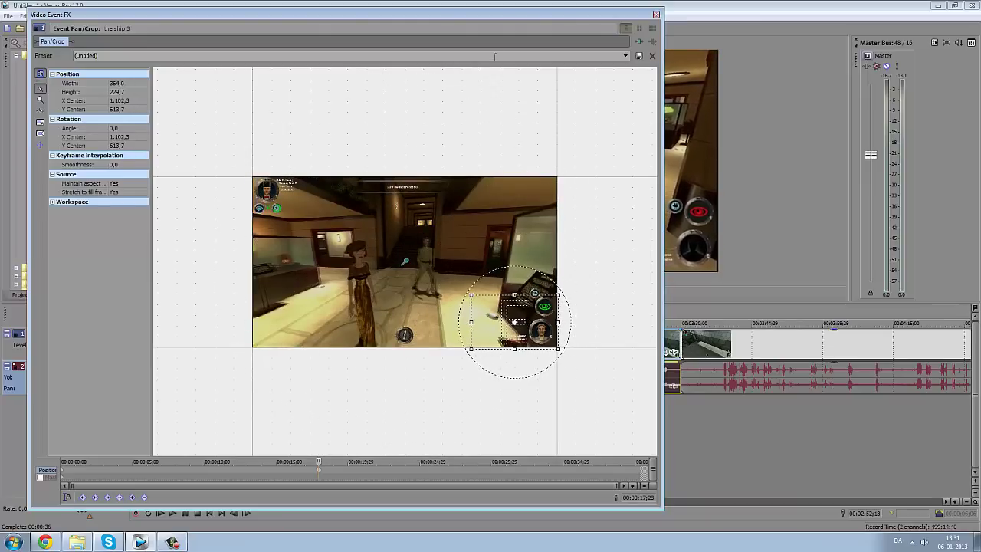
{"action": "left_click_drag", "start_coordinate": [493, 12], "coordinate": [394, 32]}
{"action": "left_click_drag", "start_coordinate": [416, 335], "coordinate": [418, 337]}
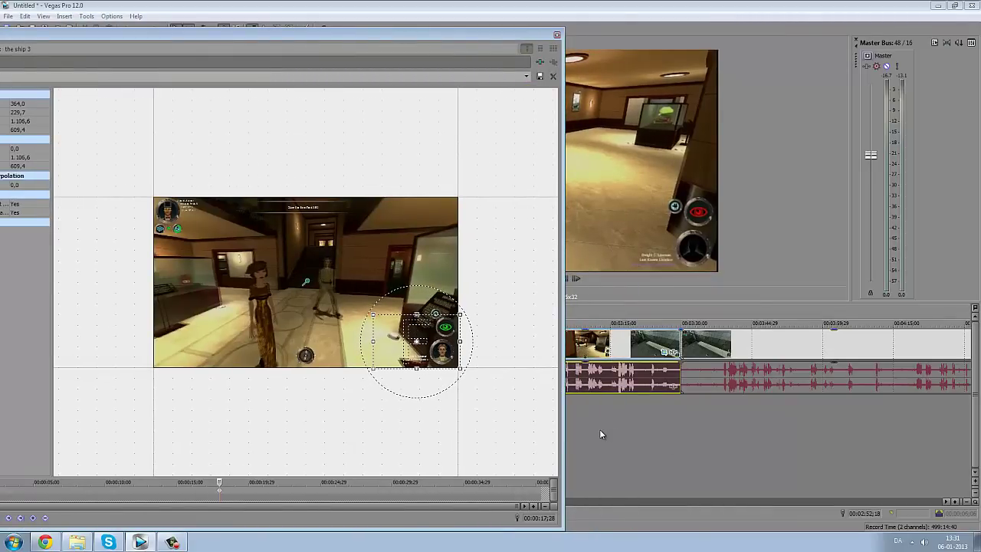
{"action": "left_click_drag", "start_coordinate": [438, 38], "coordinate": [407, 51]}
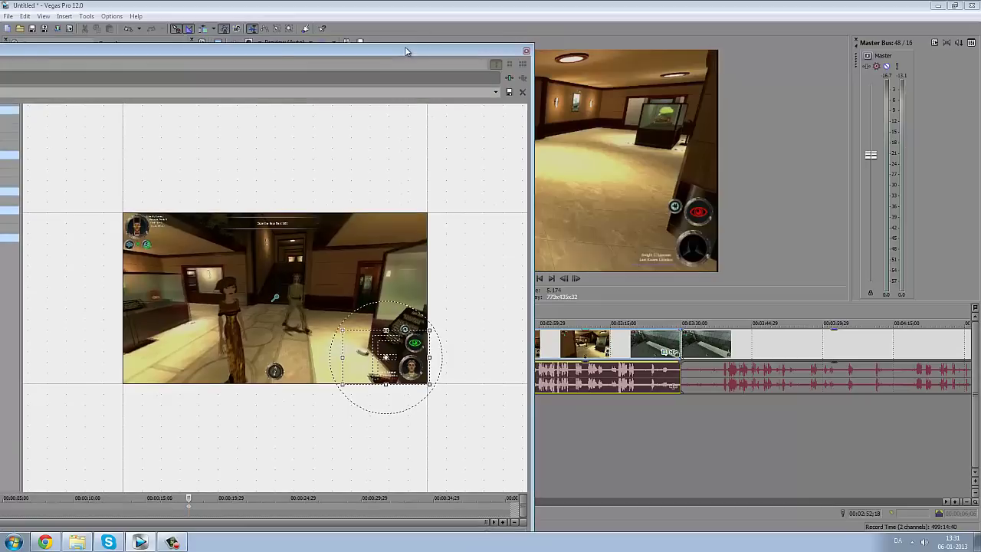
Check the zoomed view at several moments and reframe it around the eye icons.
{"action": "left_click", "coordinate": [557, 421]}
{"action": "left_click", "coordinate": [613, 414]}
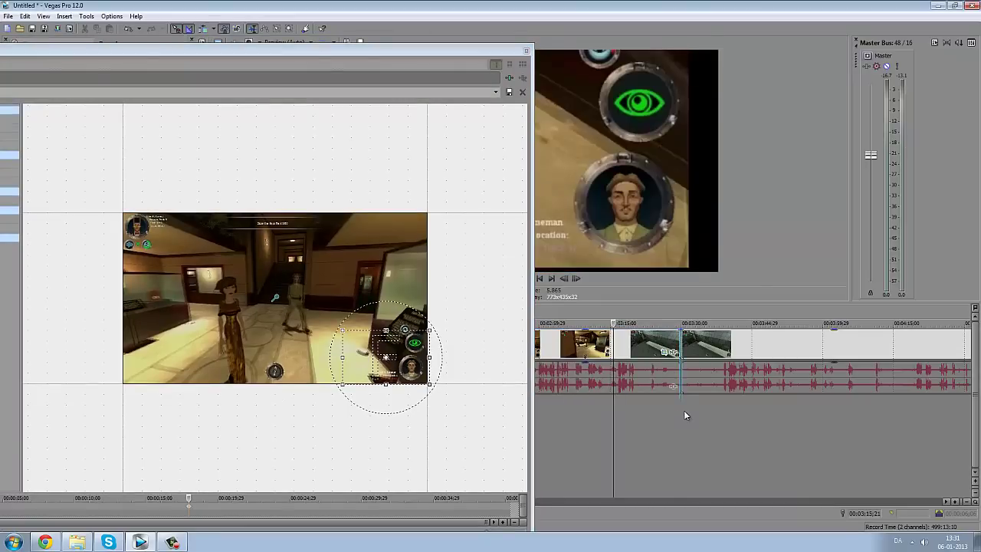
{"action": "left_click", "coordinate": [682, 412]}
{"action": "left_click", "coordinate": [645, 412]}
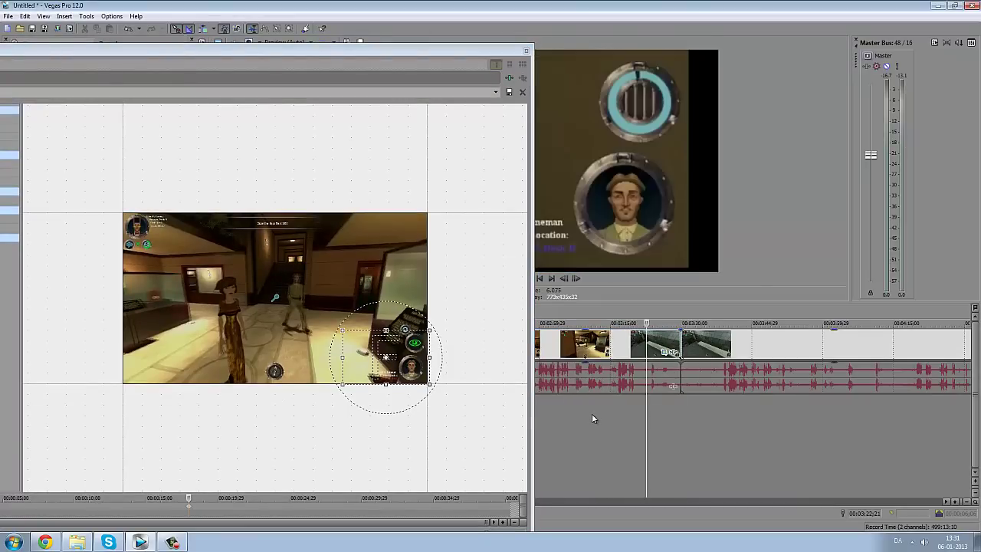
{"action": "left_click", "coordinate": [618, 410]}
{"action": "left_click", "coordinate": [571, 411]}
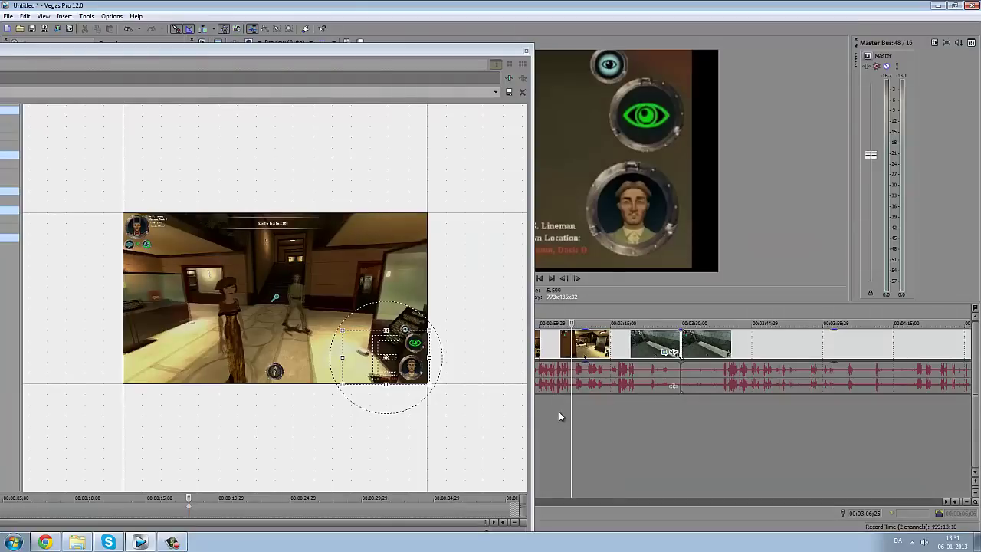
{"action": "left_click_drag", "start_coordinate": [395, 350], "coordinate": [351, 334]}
Review the effect from its start, then return to the 17-second zoom keyframe.
{"action": "left_click_drag", "start_coordinate": [120, 58], "coordinate": [197, 60]}
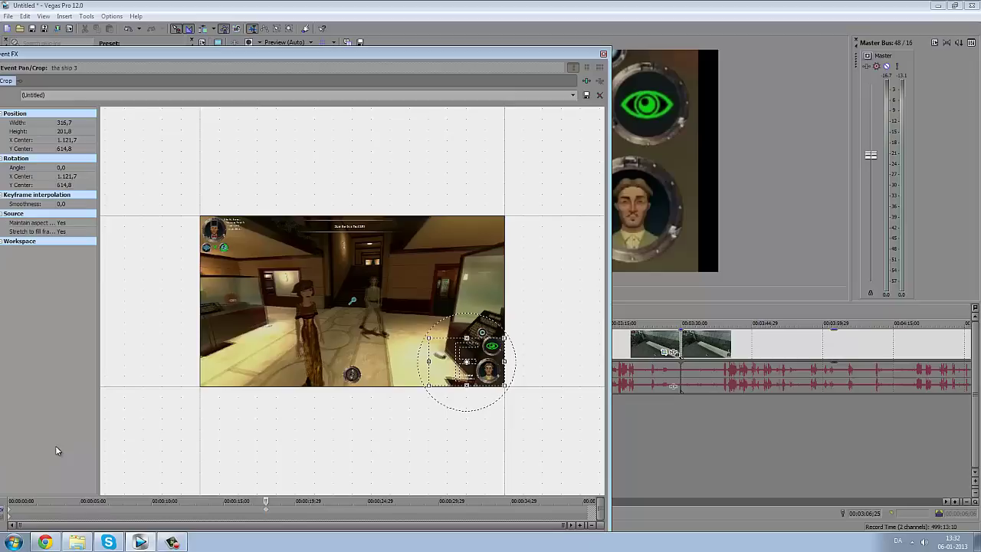
{"action": "left_click", "coordinate": [12, 512]}
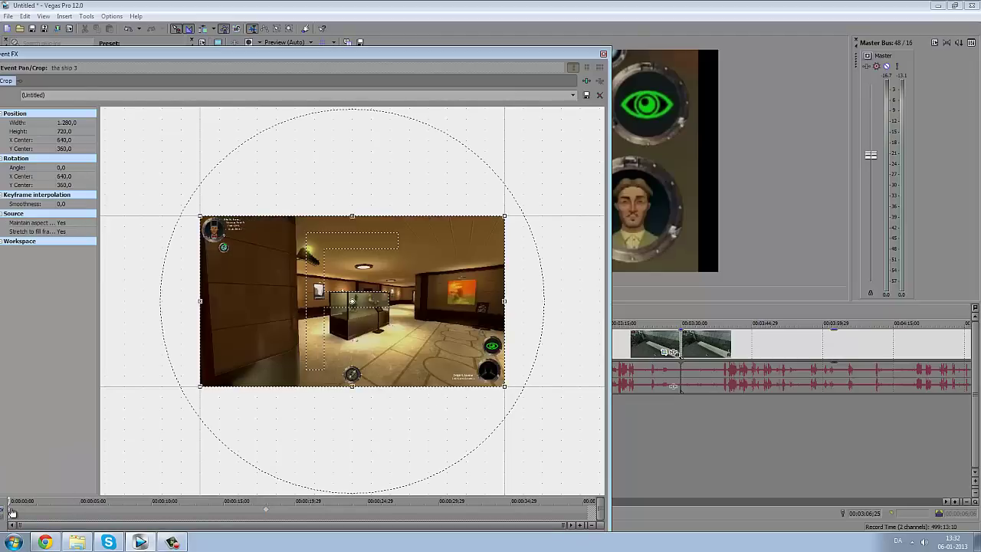
{"action": "left_click_drag", "start_coordinate": [240, 53], "coordinate": [335, 9]}
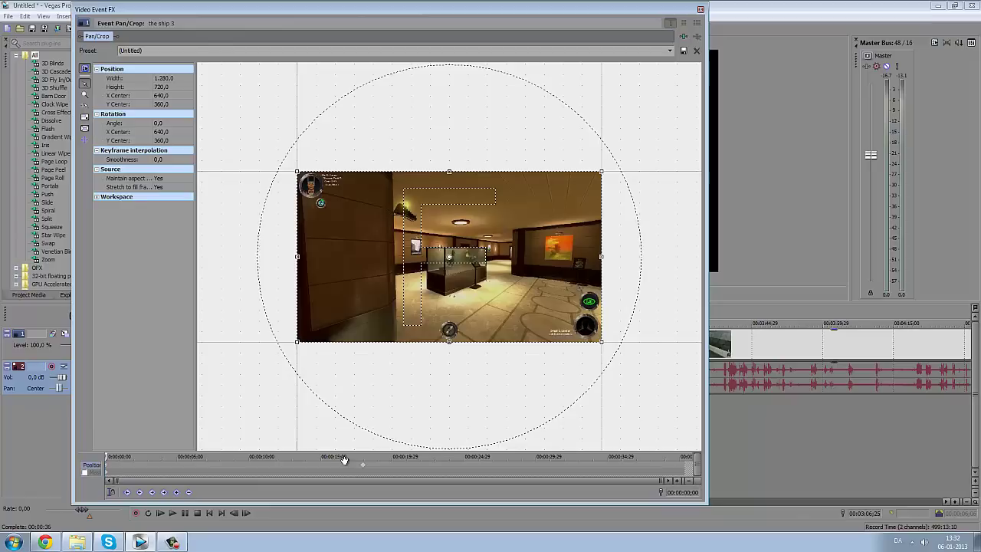
{"action": "left_click", "coordinate": [364, 465]}
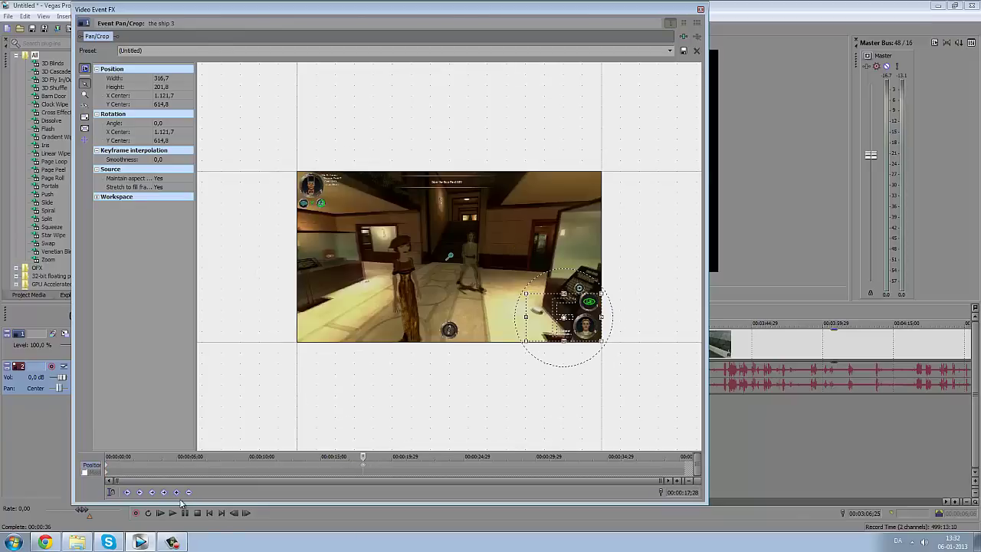
{"action": "left_click", "coordinate": [701, 11]}
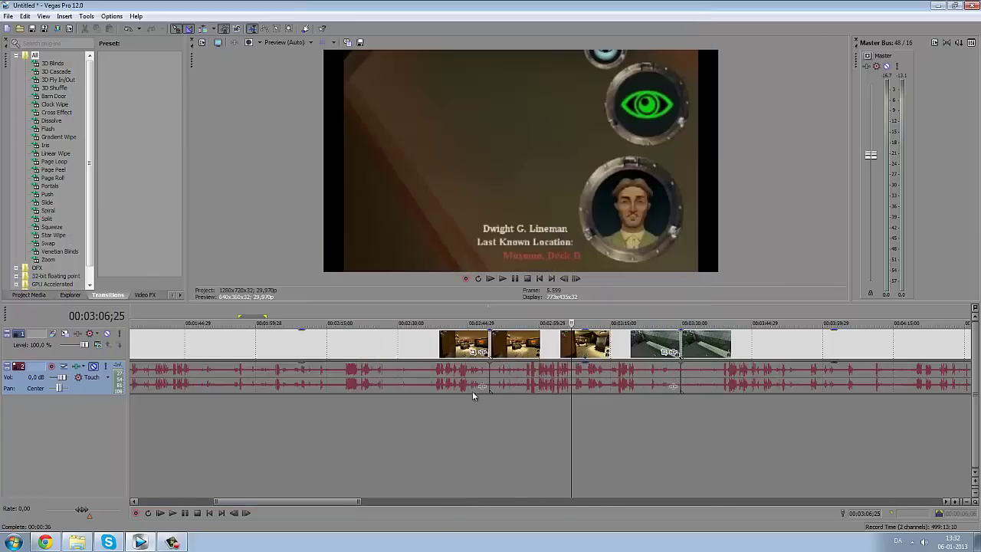
{"action": "scroll", "coordinate": [472, 390], "scroll_direction": "down", "scroll_amount": 3}
{"action": "left_click_drag", "start_coordinate": [336, 392], "coordinate": [331, 395]}
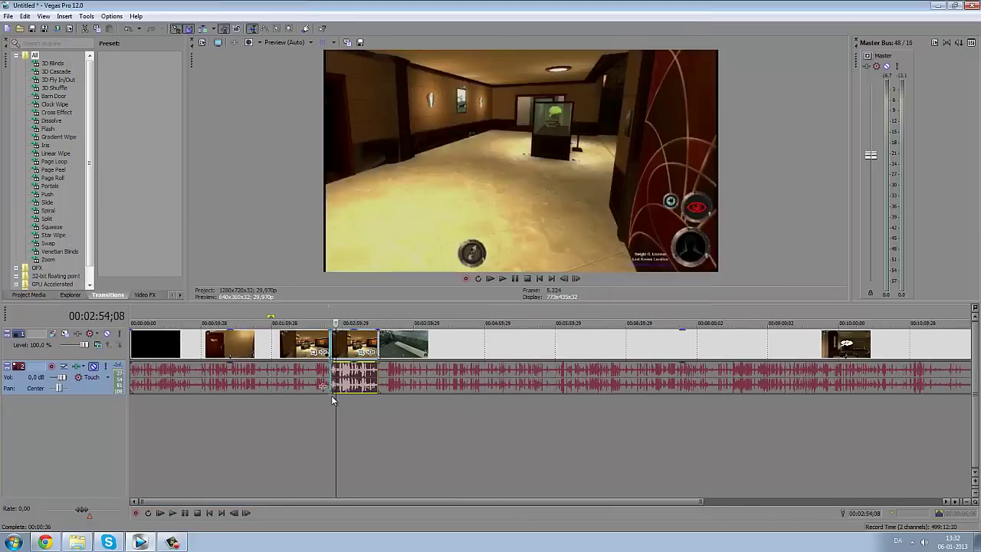
{"action": "left_click", "coordinate": [503, 279]}
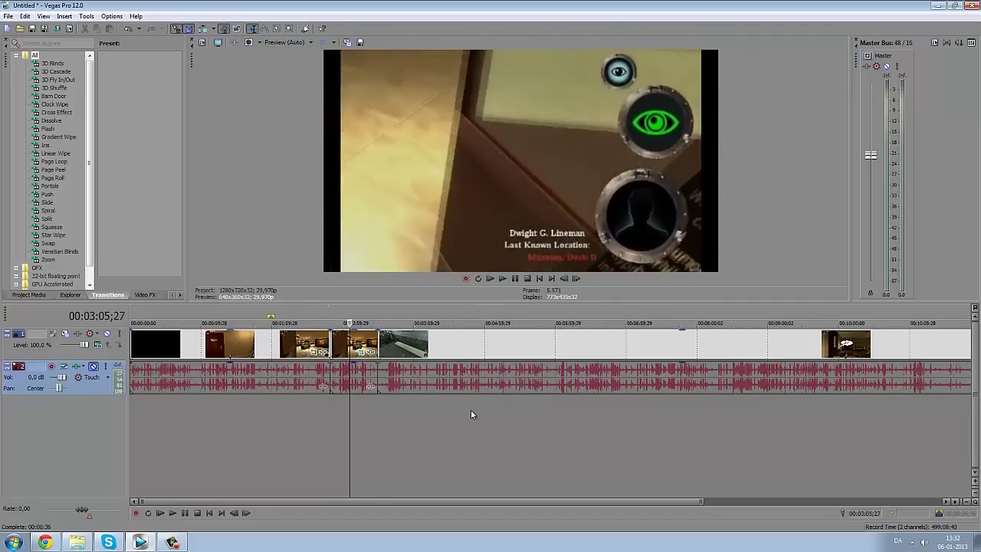
{"action": "left_click", "coordinate": [470, 410]}
{"action": "scroll", "coordinate": [662, 322], "scroll_direction": "down", "scroll_amount": 2}
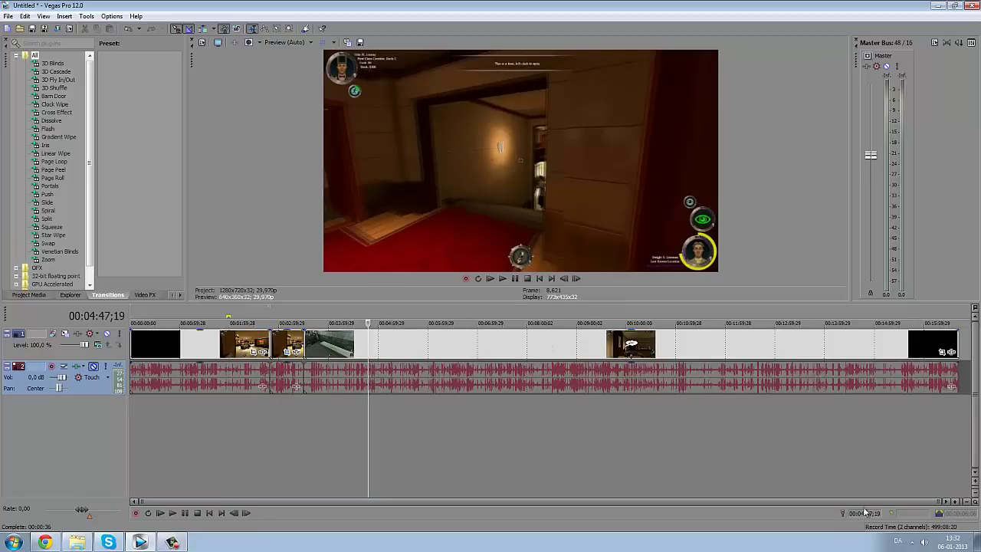
Move to 00:08:00 and open the airplane image from Downloads in Photo Viewer.
{"action": "right_click", "coordinate": [624, 411]}
{"action": "left_click", "coordinate": [528, 422]}
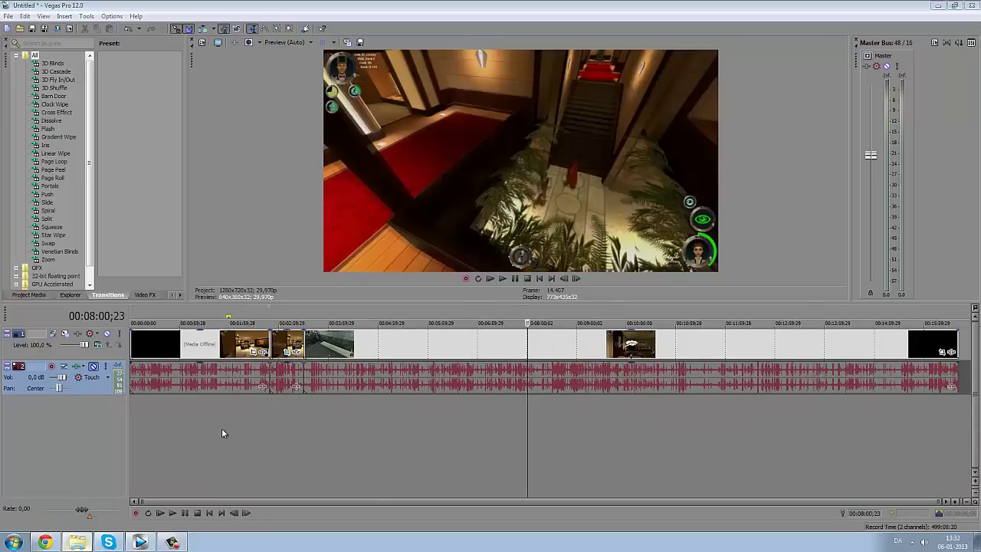
{"action": "left_click", "coordinate": [78, 542]}
{"action": "double_click", "coordinate": [206, 203]}
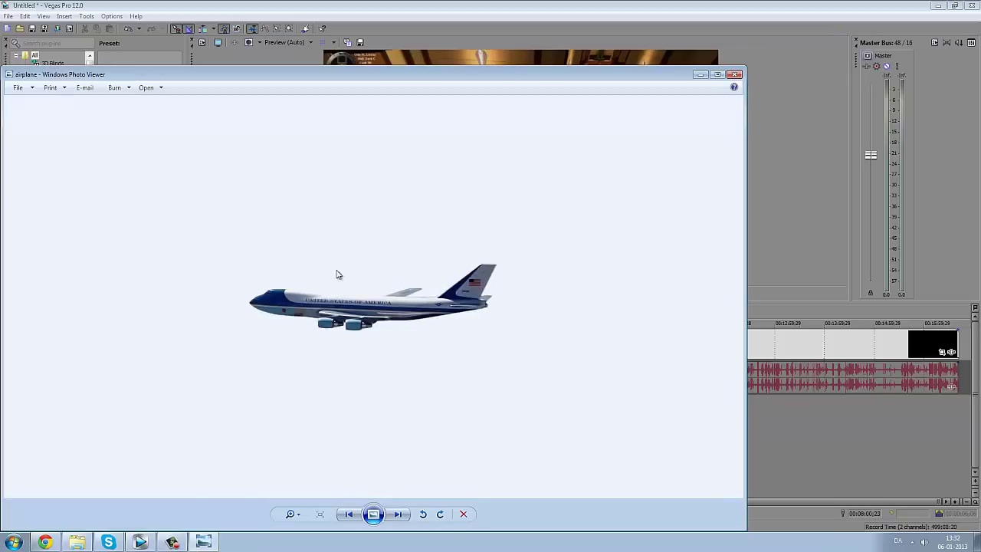
View the whole airplane picture in Photo Viewer, then close it.
{"action": "left_click_drag", "start_coordinate": [540, 77], "coordinate": [427, 210]}
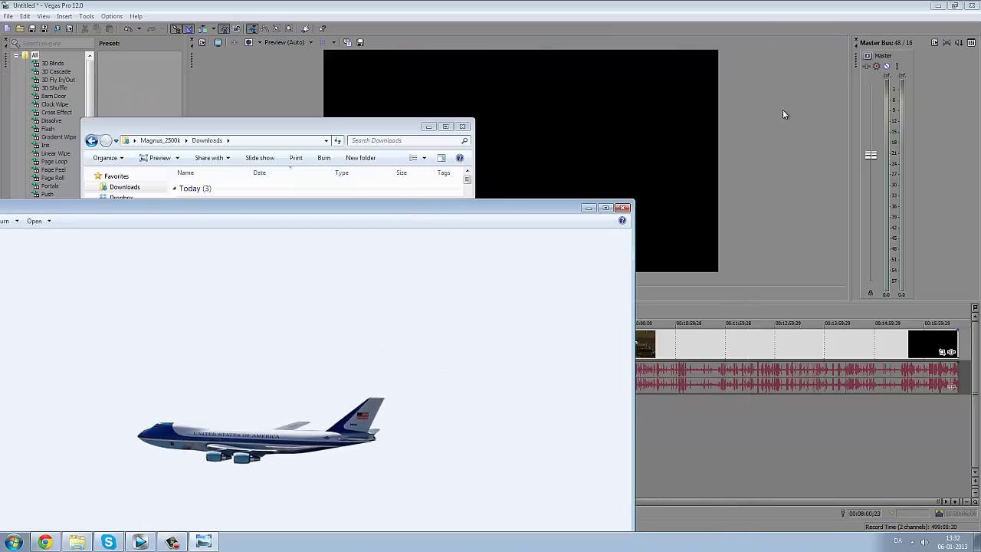
{"action": "left_click", "coordinate": [428, 126]}
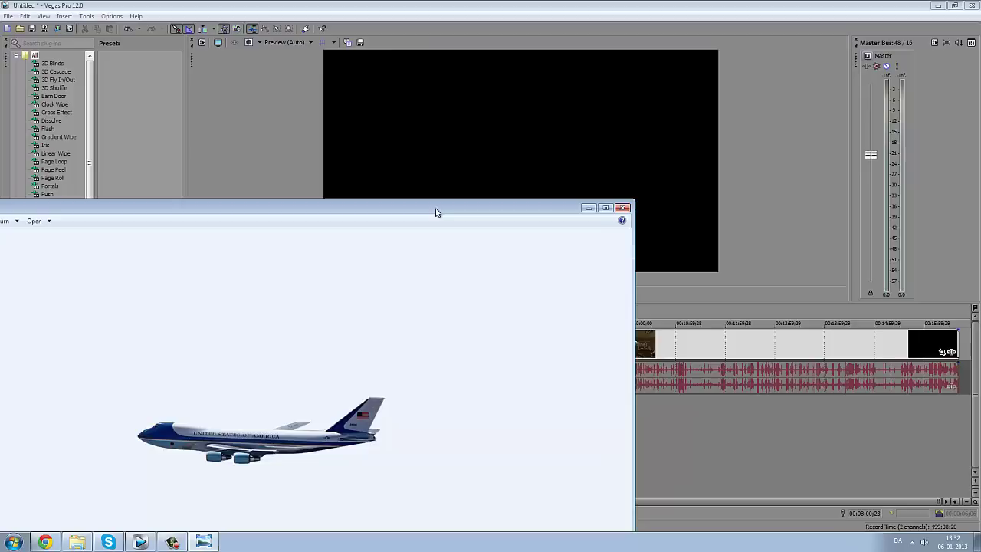
{"action": "left_click_drag", "start_coordinate": [436, 212], "coordinate": [624, 81]}
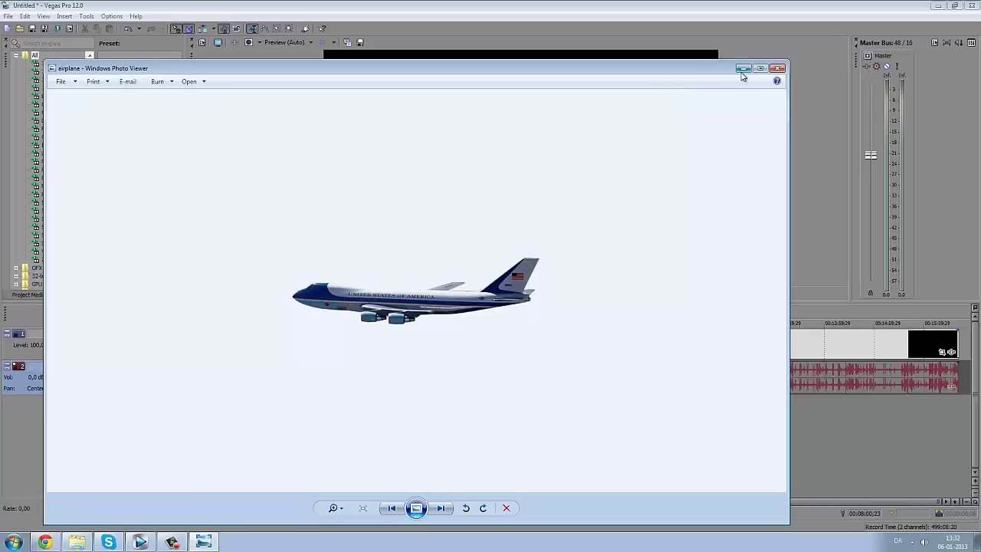
{"action": "left_click", "coordinate": [742, 71]}
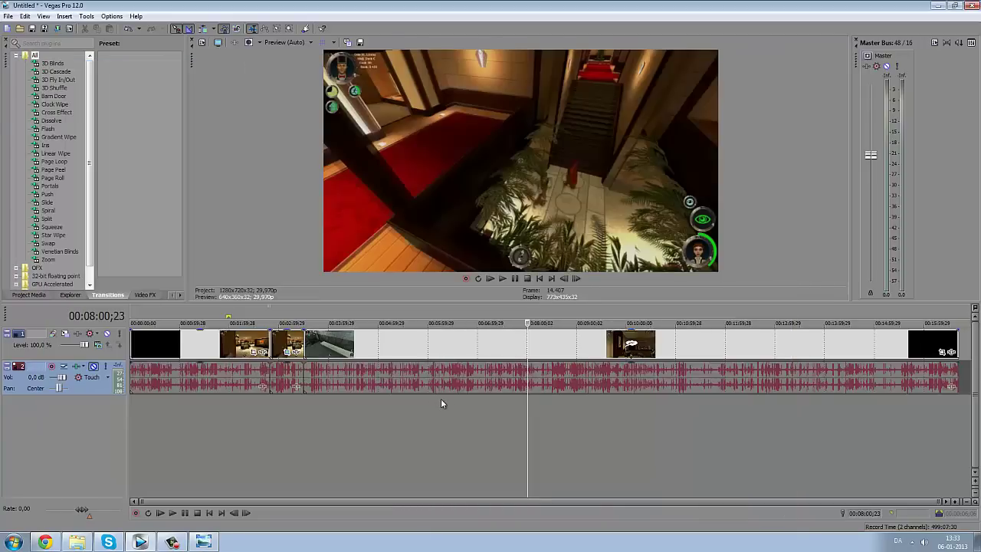
Insert a new top video track and drop the airplane image onto it near 00:08:00.
{"action": "right_click", "coordinate": [441, 403]}
{"action": "left_click", "coordinate": [456, 413]}
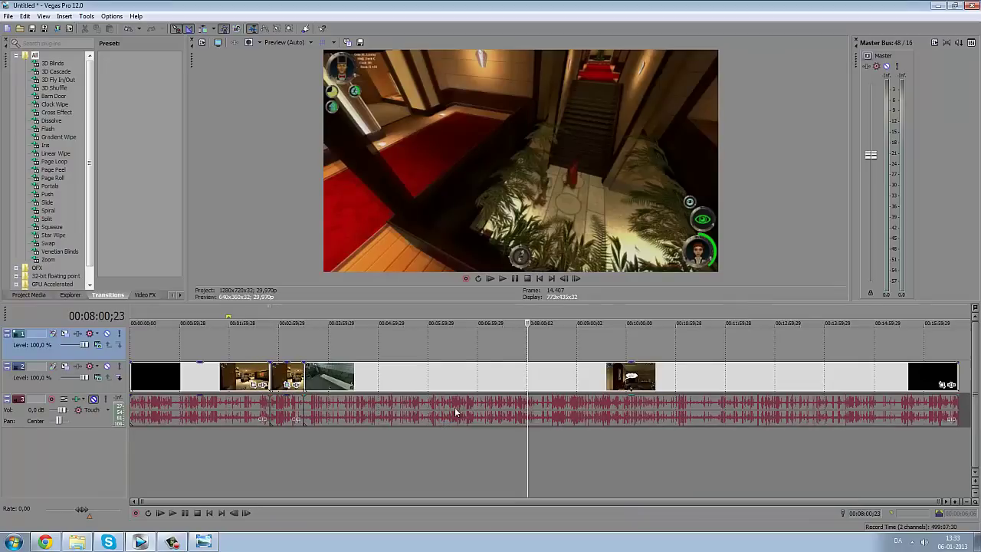
{"action": "left_click", "coordinate": [76, 541]}
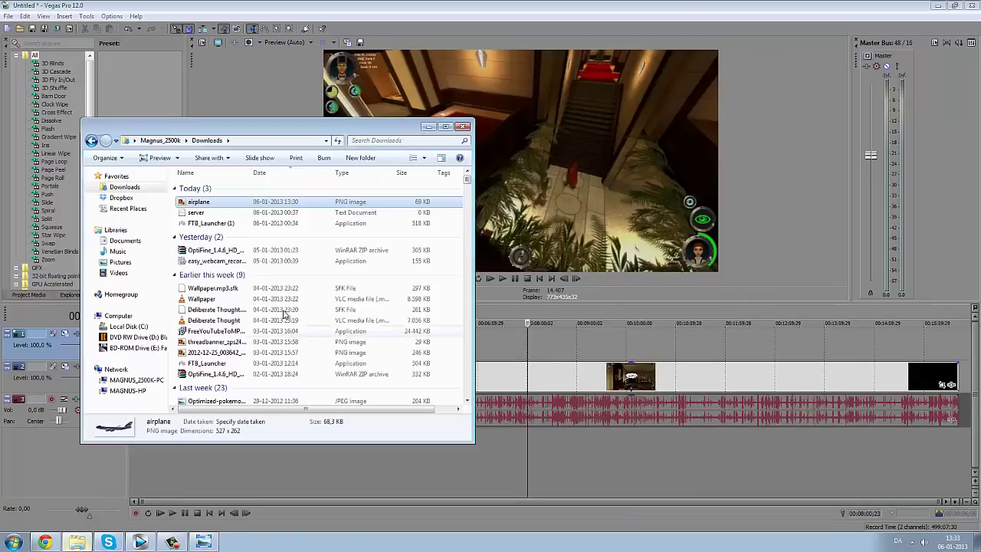
{"action": "left_click_drag", "start_coordinate": [198, 203], "coordinate": [530, 344]}
Lengthen the airplane clip slightly and put the playhead at its start.
{"action": "left_click", "coordinate": [524, 342]}
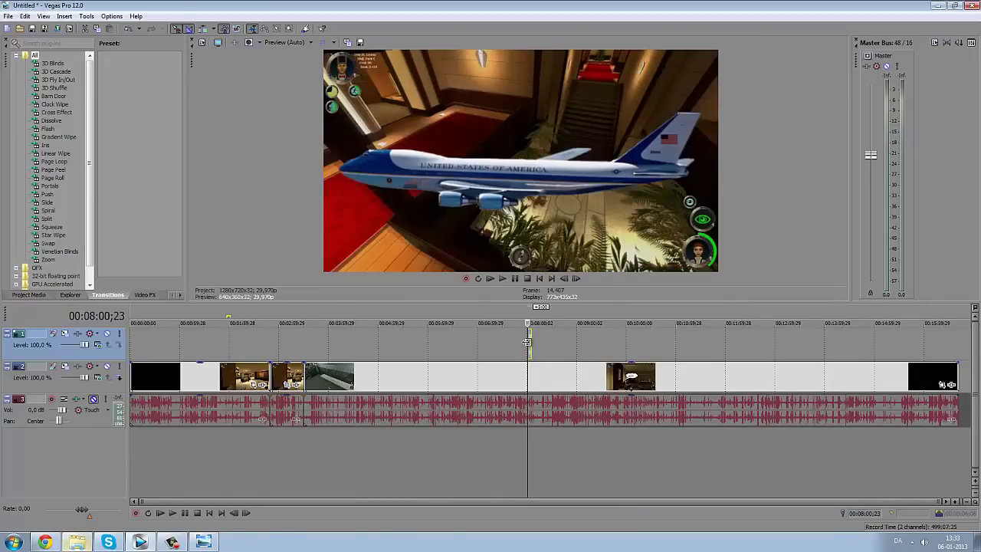
{"action": "scroll", "coordinate": [530, 345], "scroll_direction": "up", "scroll_amount": 4}
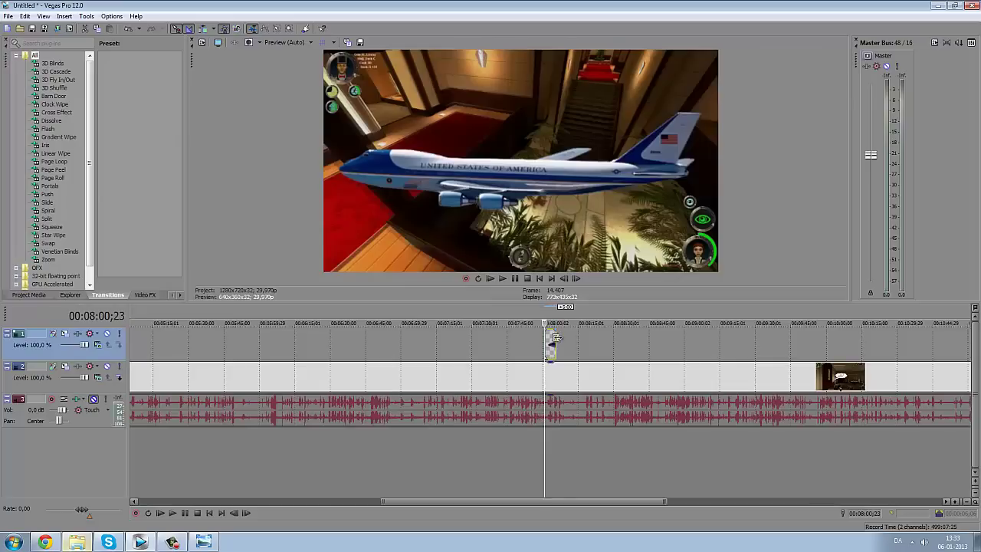
{"action": "left_click_drag", "start_coordinate": [555, 343], "coordinate": [577, 346]}
{"action": "left_click", "coordinate": [549, 346]}
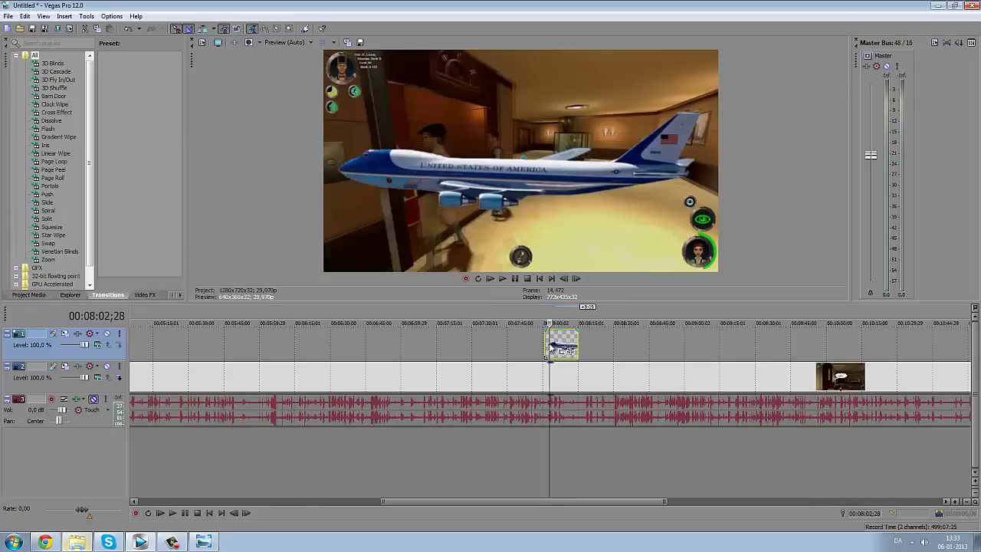
{"action": "left_click", "coordinate": [536, 349]}
{"action": "left_click", "coordinate": [547, 350]}
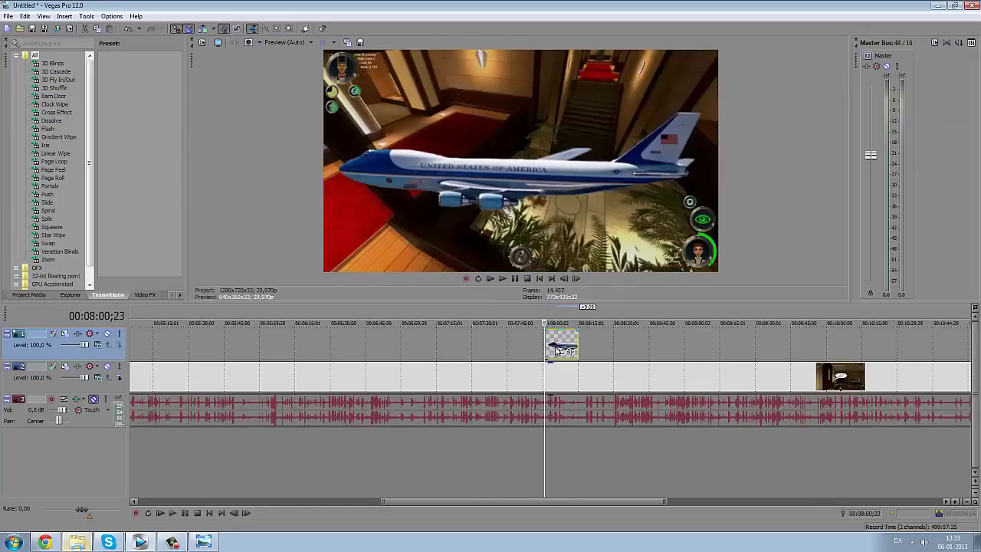
Enlarge the airplane's pan/crop frame to 821.3×605.0, centred at −247.8, 247.5.
{"action": "left_click", "coordinate": [562, 354]}
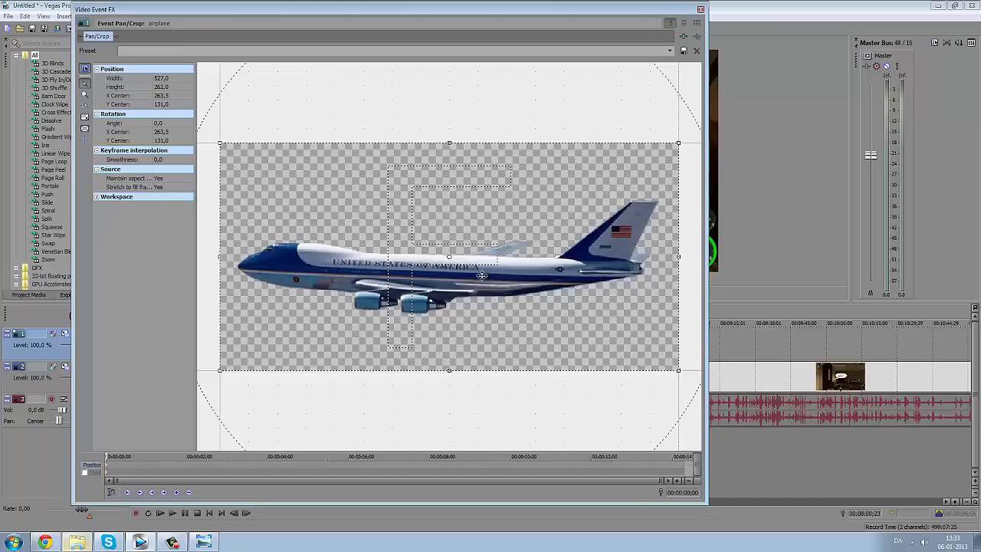
{"action": "scroll", "coordinate": [439, 205], "scroll_direction": "down", "scroll_amount": 3}
{"action": "scroll", "coordinate": [441, 209], "scroll_direction": "down", "scroll_amount": 2}
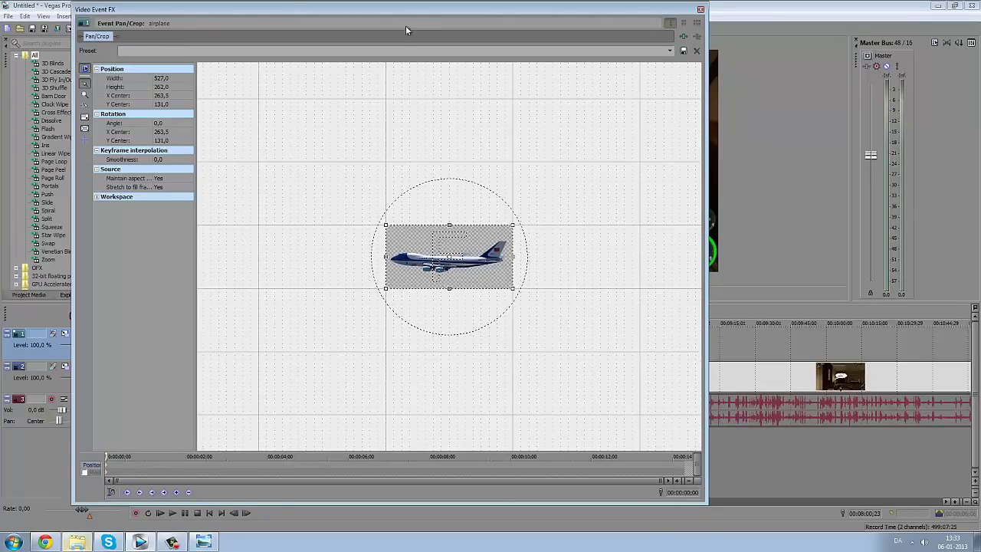
{"action": "left_click_drag", "start_coordinate": [318, 8], "coordinate": [138, 59]}
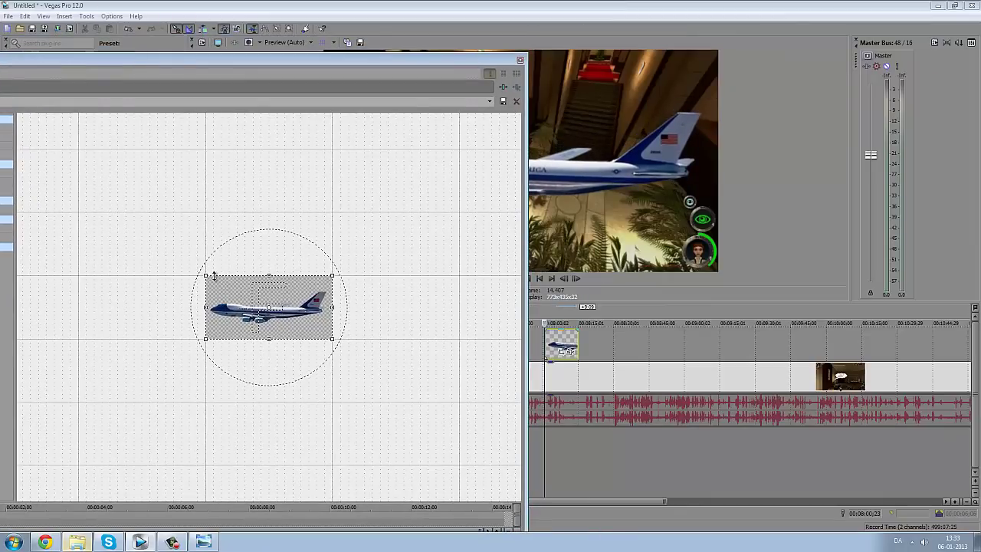
{"action": "left_click_drag", "start_coordinate": [233, 293], "coordinate": [105, 295]}
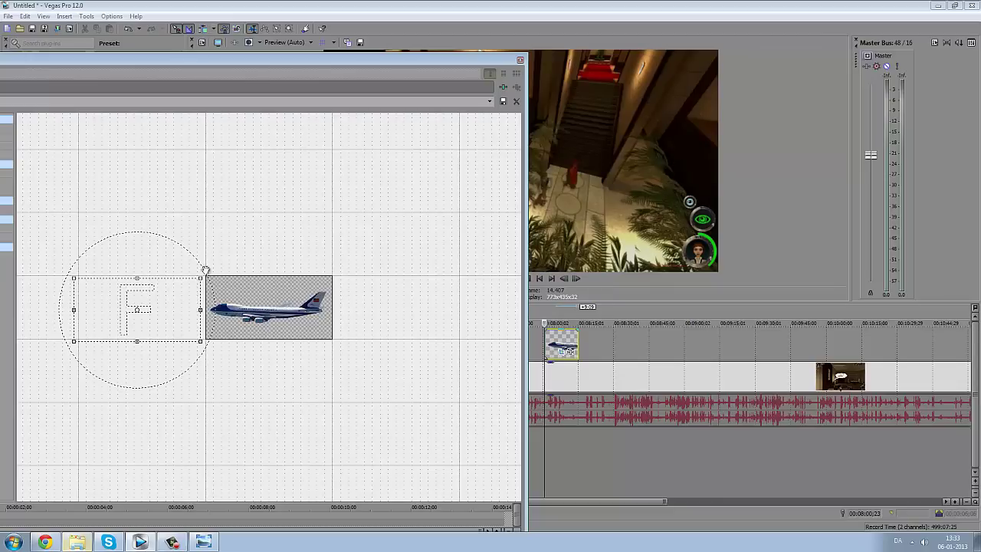
{"action": "left_click_drag", "start_coordinate": [183, 286], "coordinate": [244, 292]}
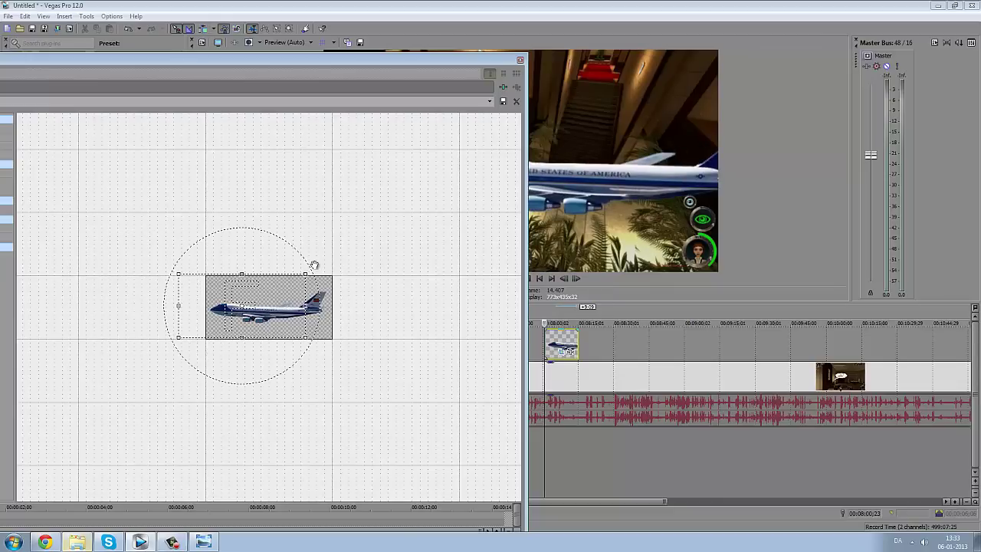
{"action": "left_click_drag", "start_coordinate": [305, 274], "coordinate": [372, 191]}
{"action": "left_click_drag", "start_coordinate": [322, 243], "coordinate": [170, 318]}
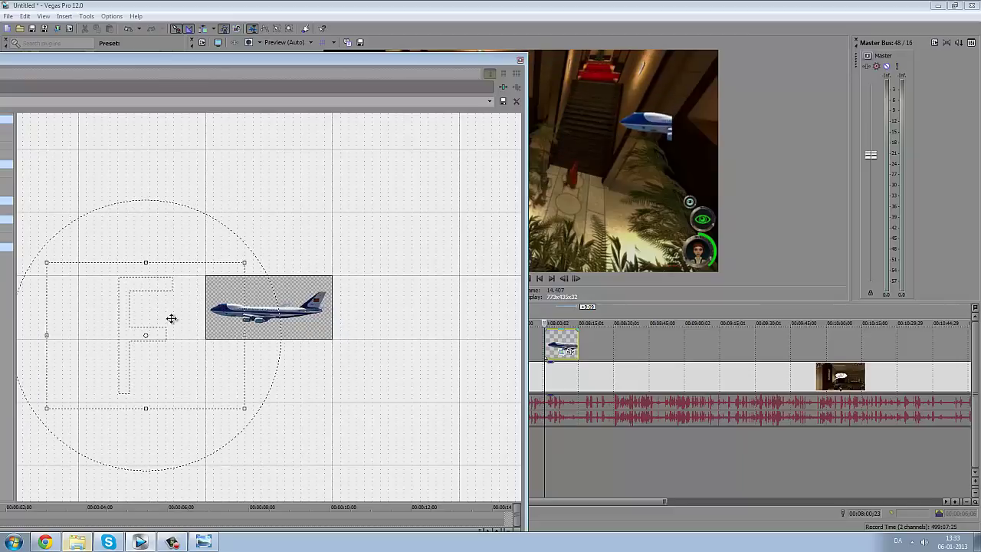
{"action": "left_click_drag", "start_coordinate": [263, 61], "coordinate": [588, 103]}
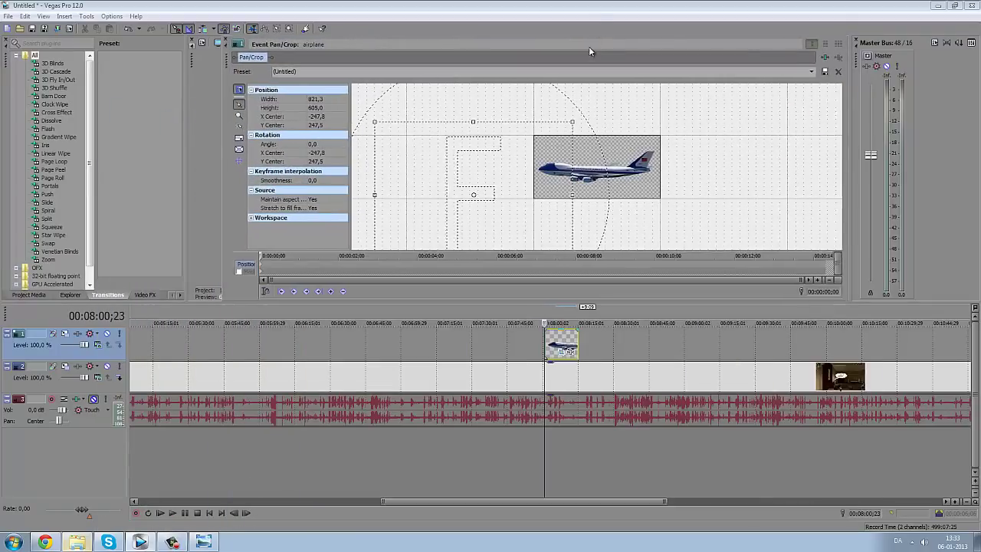
Set Maintain aspect ratio to No and place the first keyframe so the plane starts off-screen.
{"action": "double_click", "coordinate": [589, 49]}
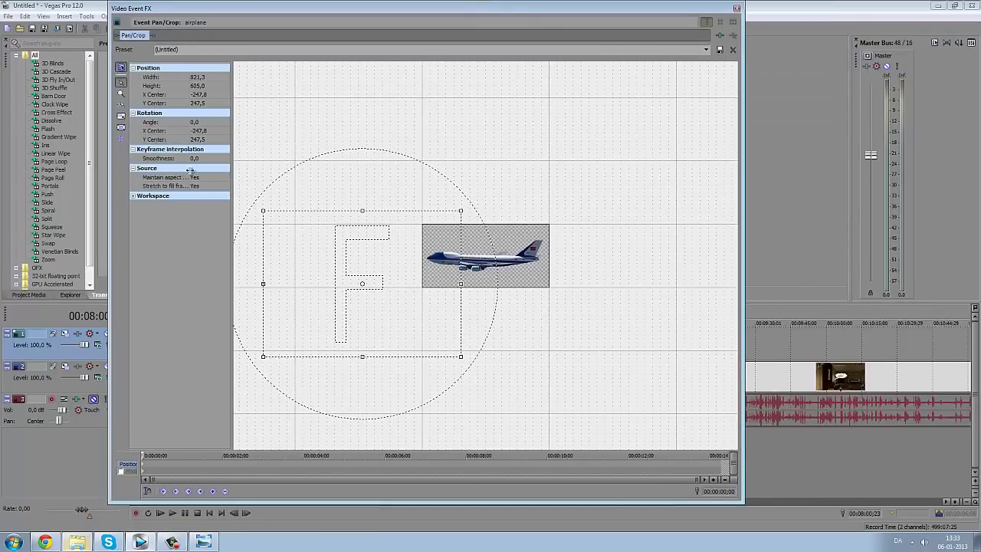
{"action": "left_click", "coordinate": [198, 177]}
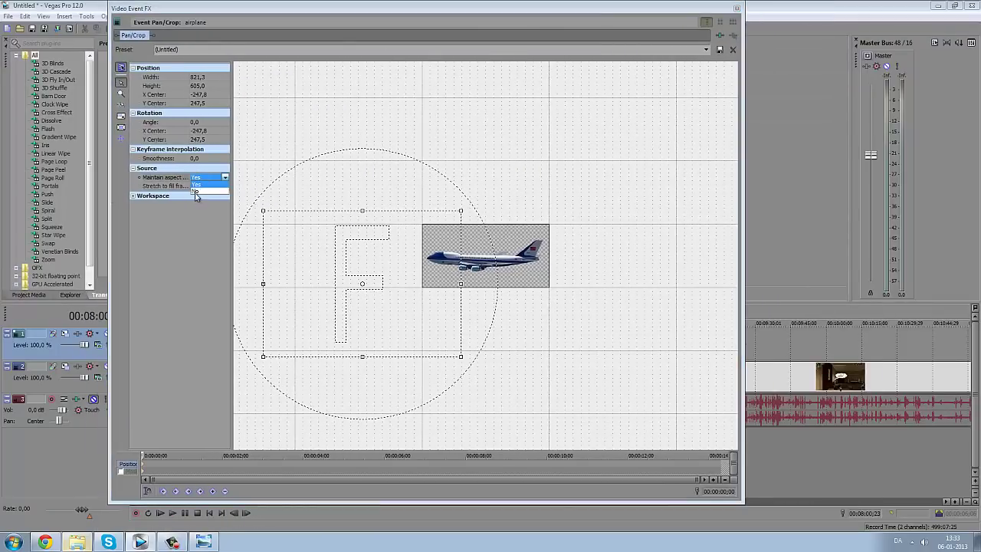
{"action": "left_click", "coordinate": [197, 193]}
{"action": "left_click_drag", "start_coordinate": [444, 10], "coordinate": [48, 51]}
{"action": "left_click_drag", "start_coordinate": [10, 336], "coordinate": [85, 338]}
{"action": "left_click_drag", "start_coordinate": [164, 48], "coordinate": [368, 38]}
{"action": "left_click_drag", "start_coordinate": [233, 276], "coordinate": [153, 285]}
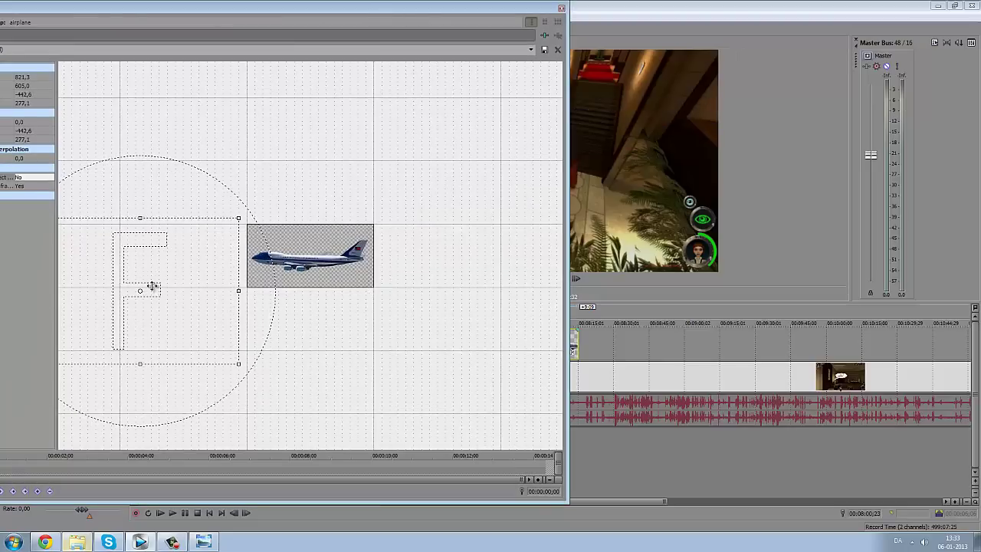
At 00:00:14;09 move the crop so the plane exits the other side, then check both keyframes.
{"action": "left_click_drag", "start_coordinate": [216, 12], "coordinate": [369, 13]}
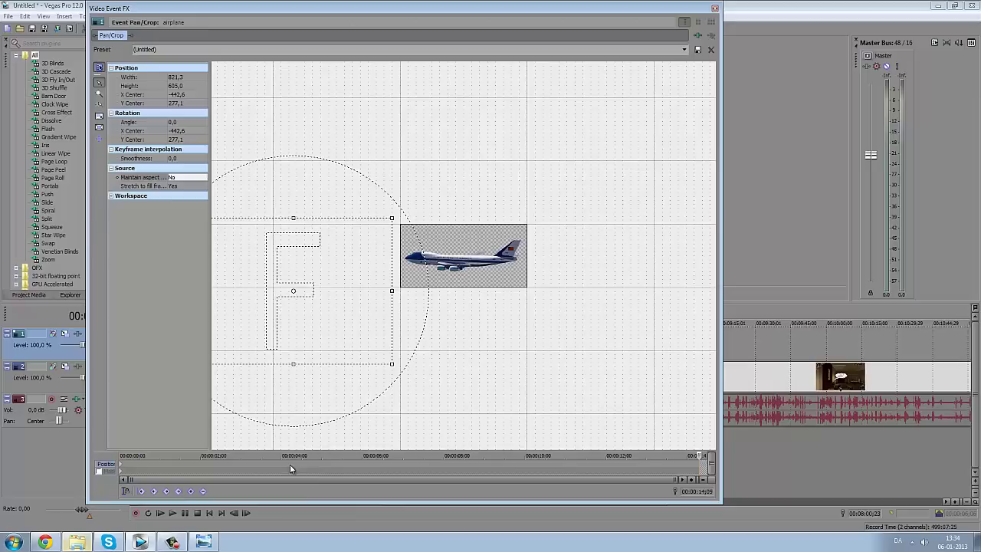
{"action": "left_click_drag", "start_coordinate": [300, 278], "coordinate": [635, 276]}
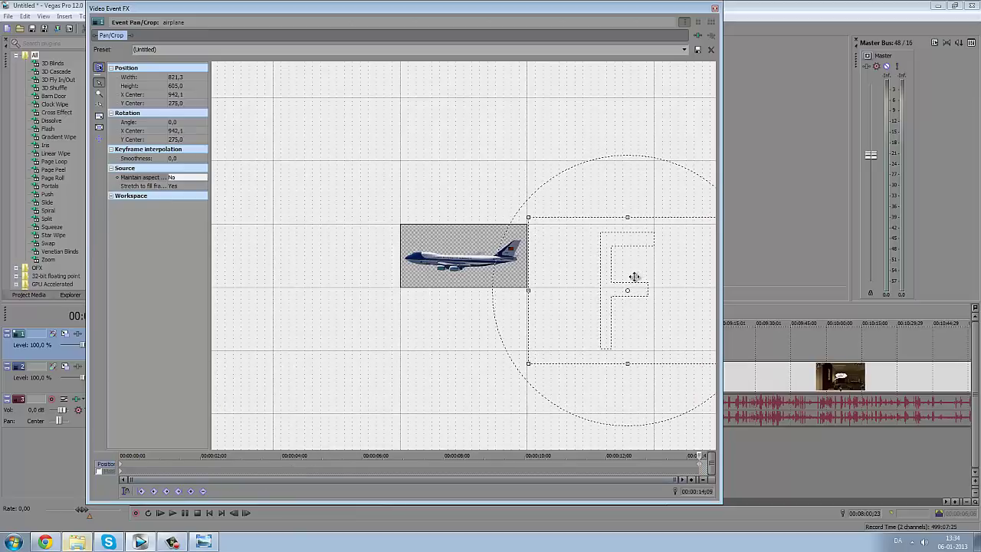
{"action": "left_click_drag", "start_coordinate": [489, 16], "coordinate": [441, 4]}
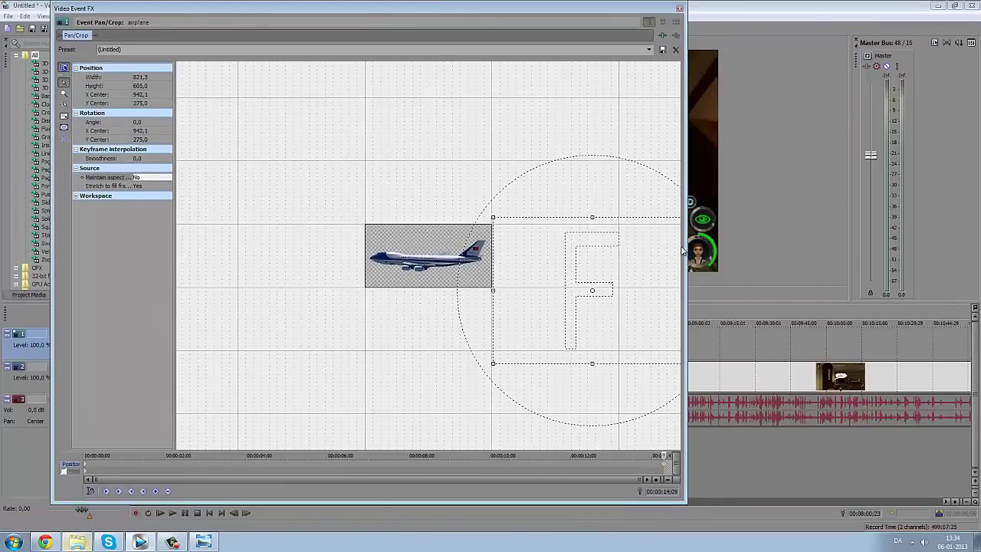
{"action": "left_click", "coordinate": [88, 467]}
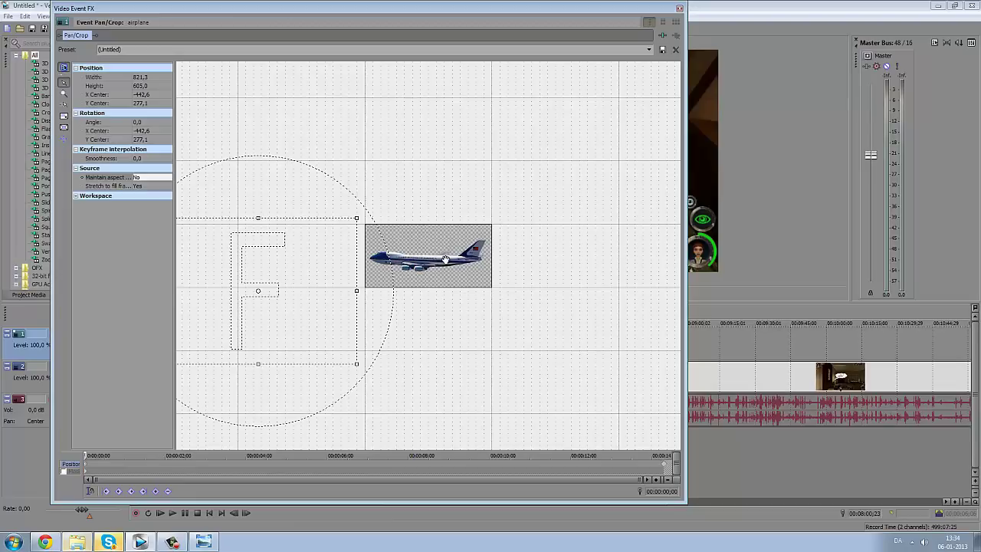
{"action": "left_click", "coordinate": [664, 467]}
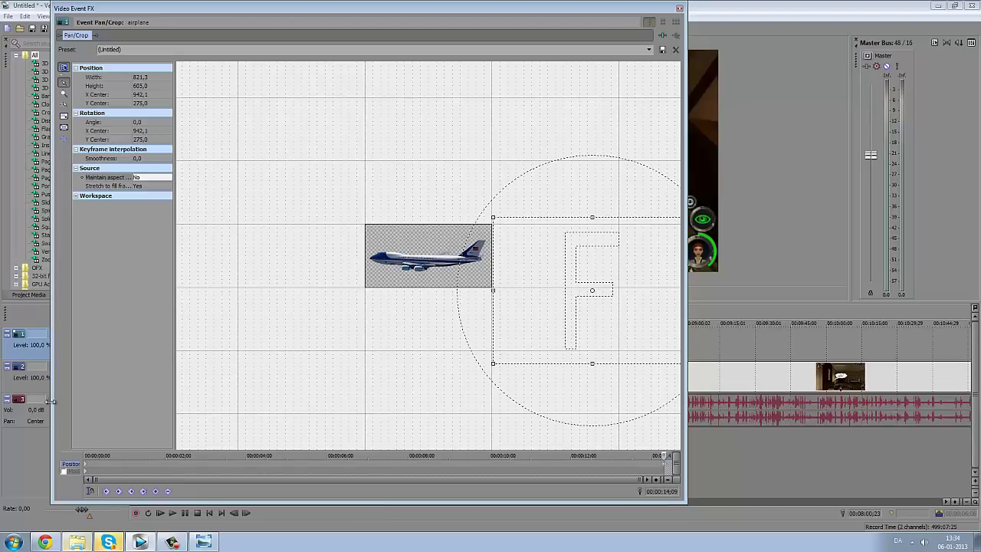
Close the pan/crop window and play from just before the airplane clip to watch the plane.
{"action": "left_click", "coordinate": [680, 10]}
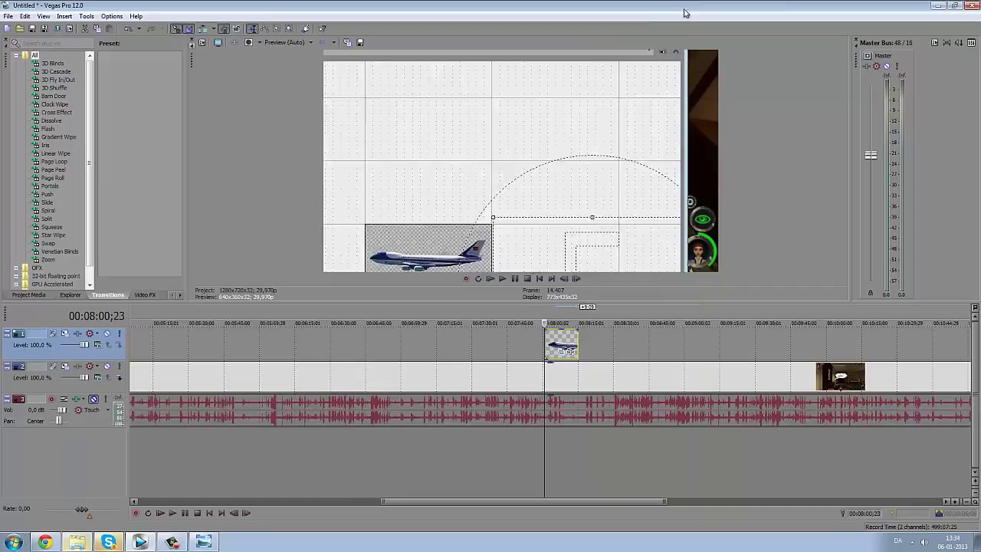
{"action": "left_click", "coordinate": [521, 440]}
{"action": "left_click", "coordinate": [502, 278]}
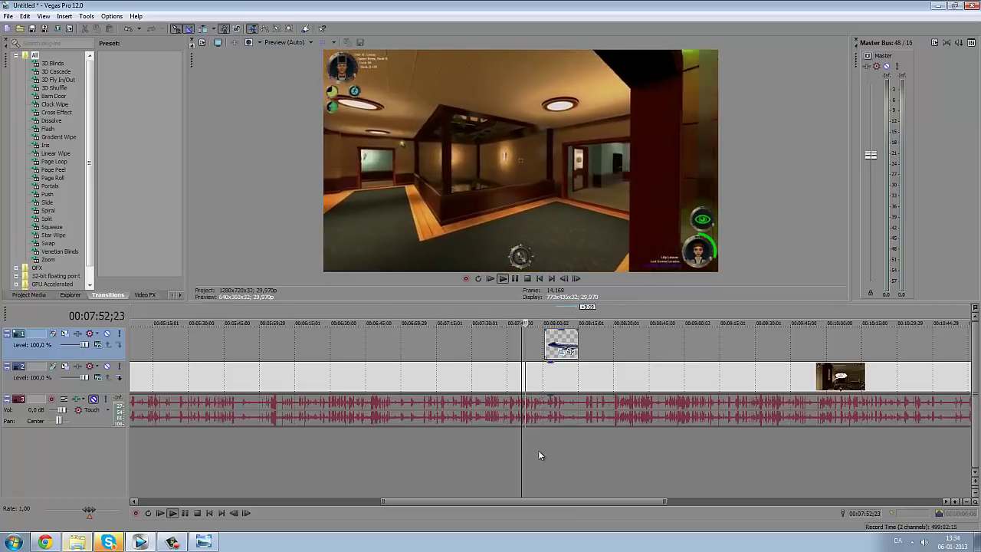
{"action": "left_click", "coordinate": [540, 454]}
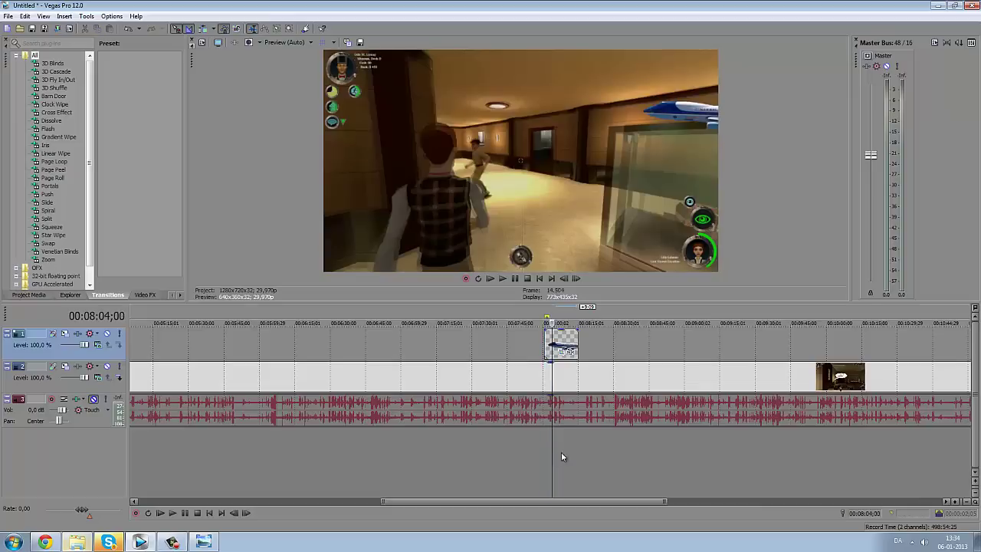
Stop playback and move the cursor to 00:03:12;24 to review the zoomed HUD.
{"action": "scroll", "coordinate": [487, 415], "scroll_direction": "down", "scroll_amount": 4}
{"action": "left_click", "coordinate": [266, 446]}
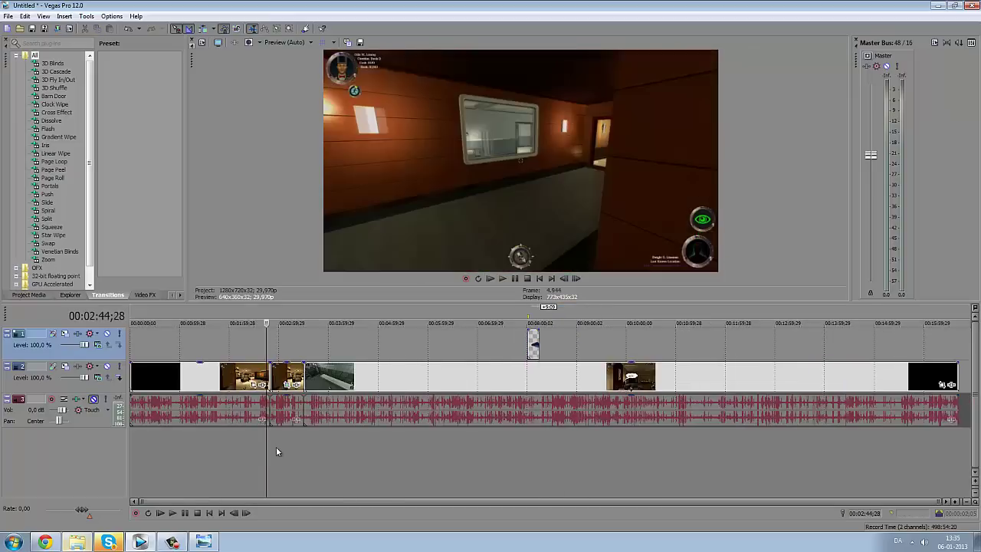
{"action": "left_click", "coordinate": [278, 446]}
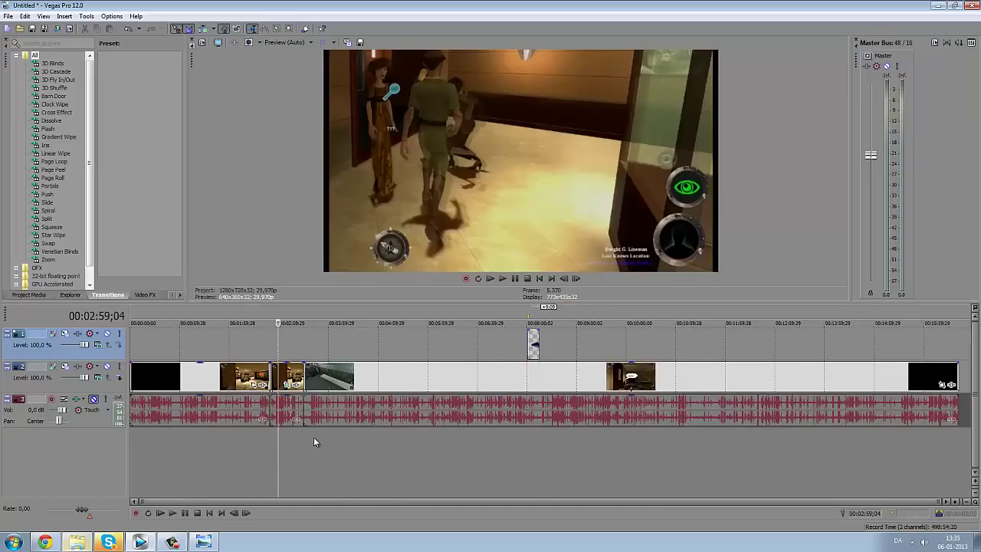
{"action": "left_click", "coordinate": [288, 459]}
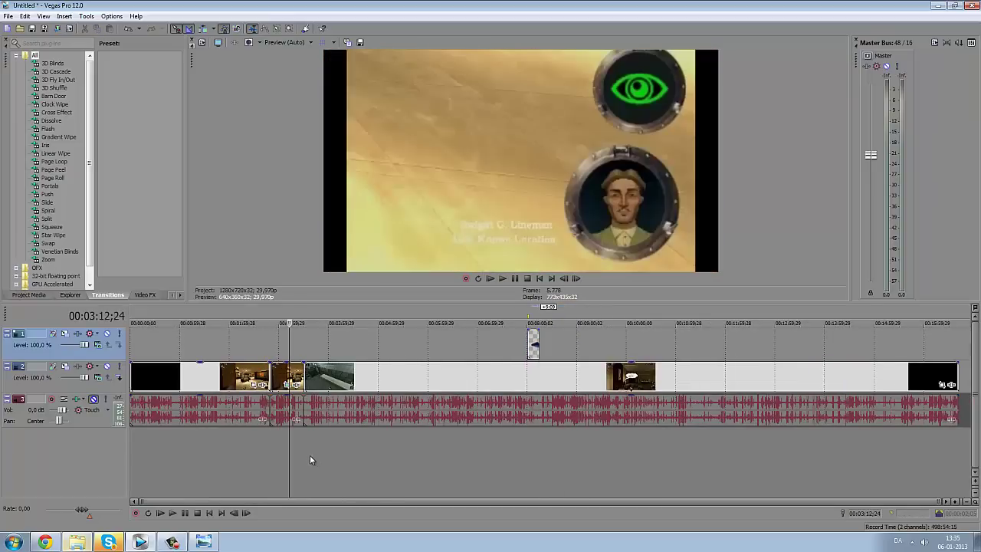